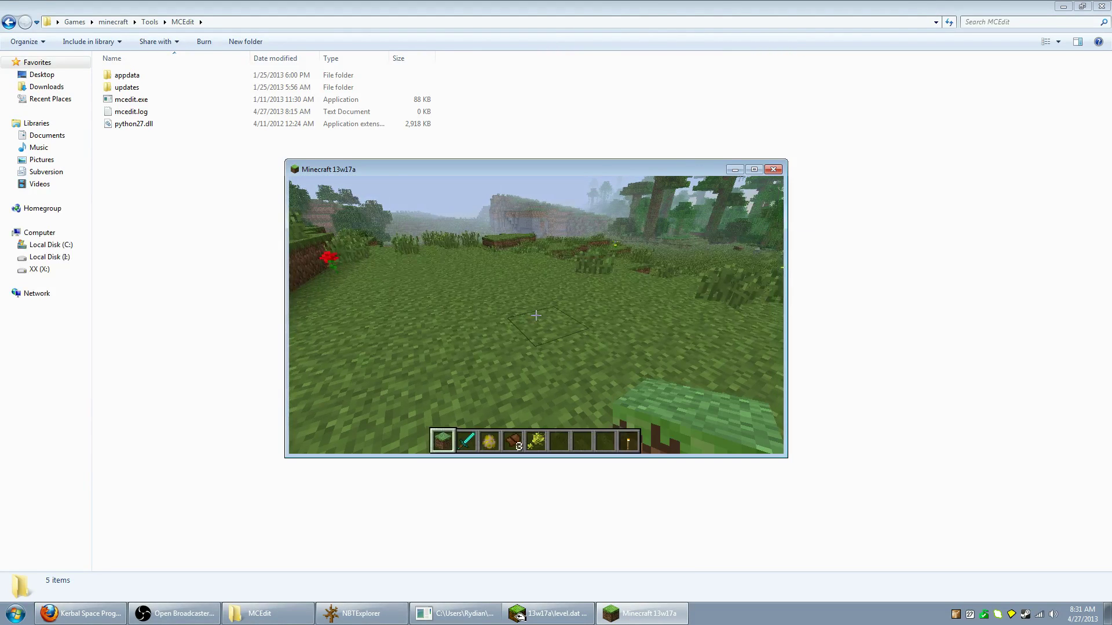
# Spawn a horse on the open grass with the spawn egg and mount it empty-handed to tame it, dismounting at the end
pyautogui.press('3')
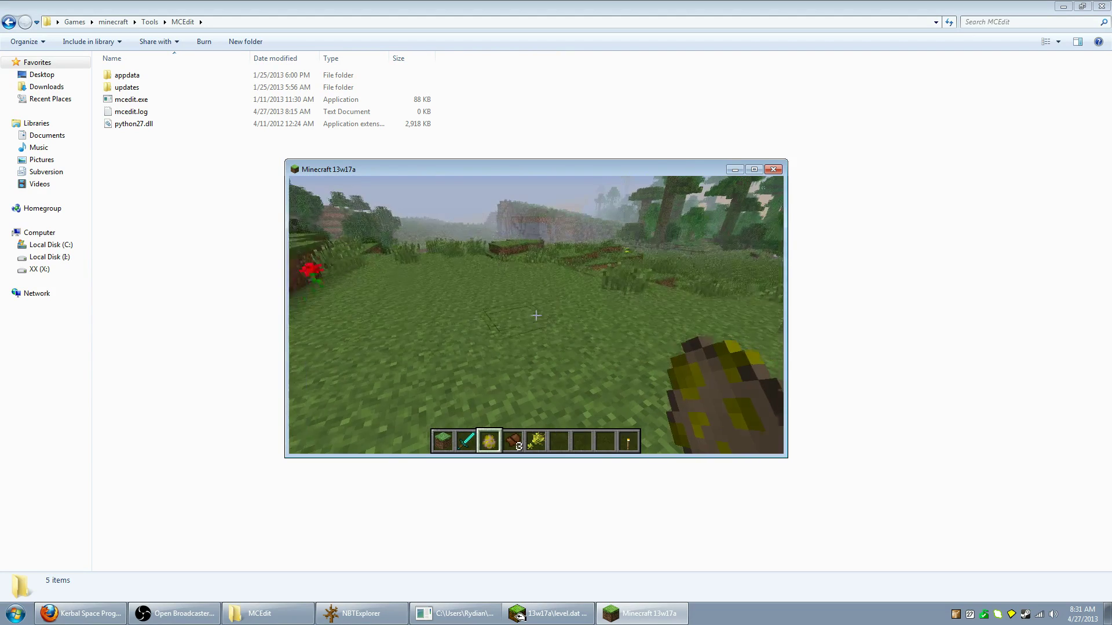
pyautogui.rightClick(537, 315)
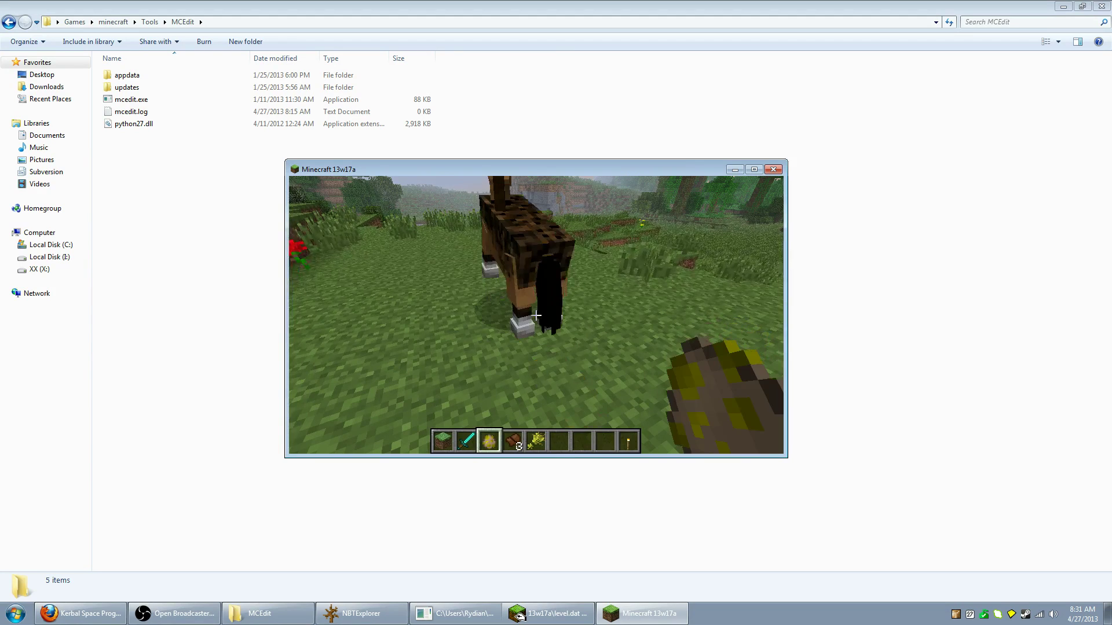
pyautogui.scroll(-2, 536, 315)
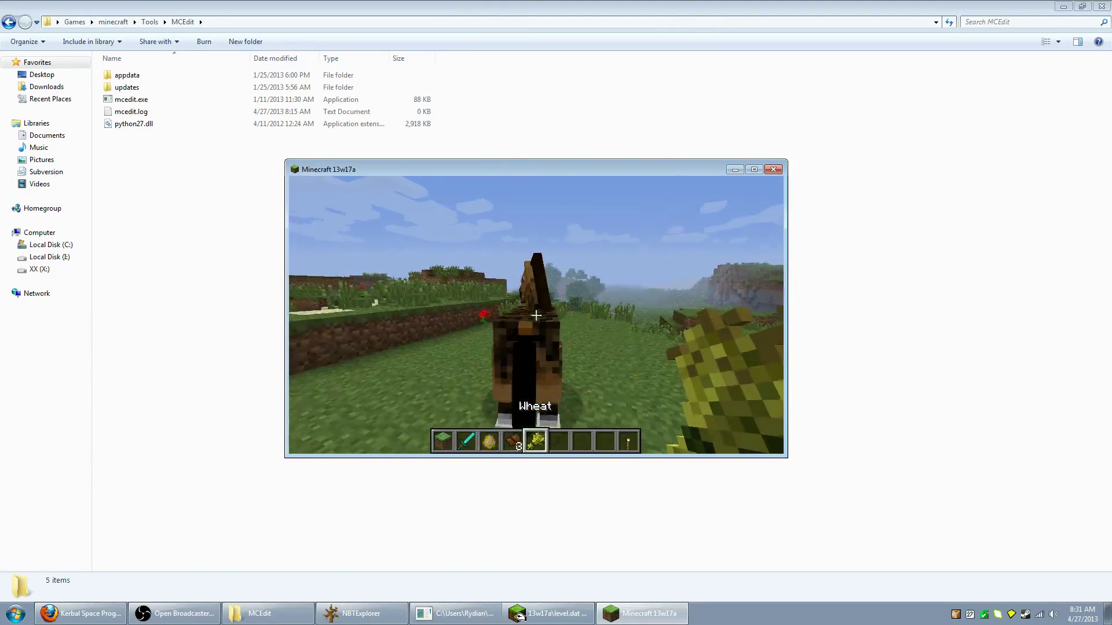
pyautogui.scroll(-1, 536, 315)
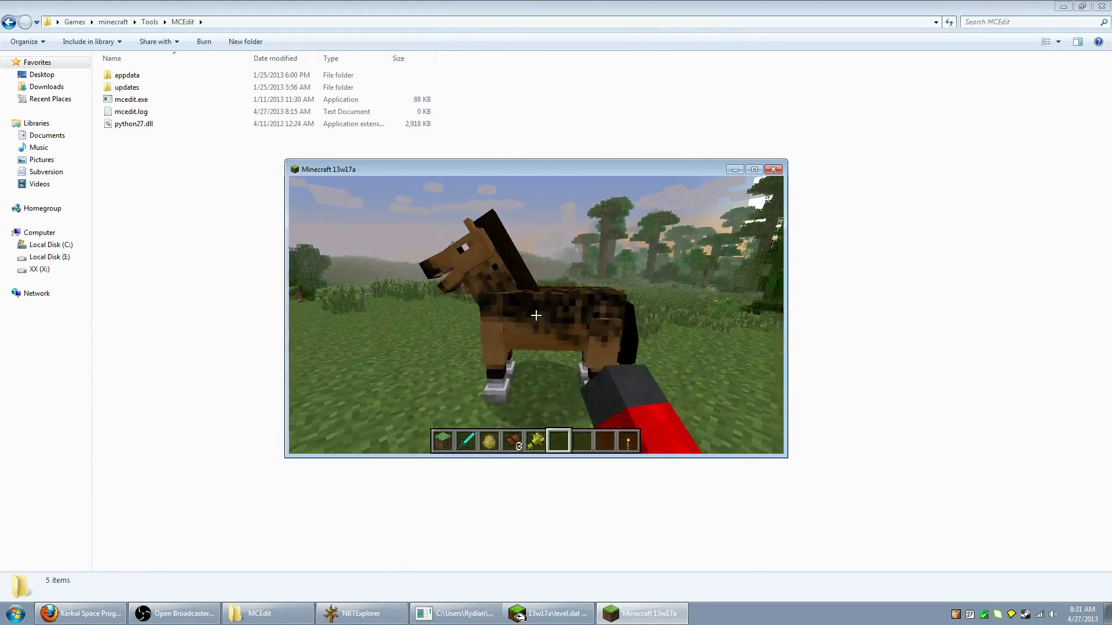
pyautogui.rightClick(537, 315)
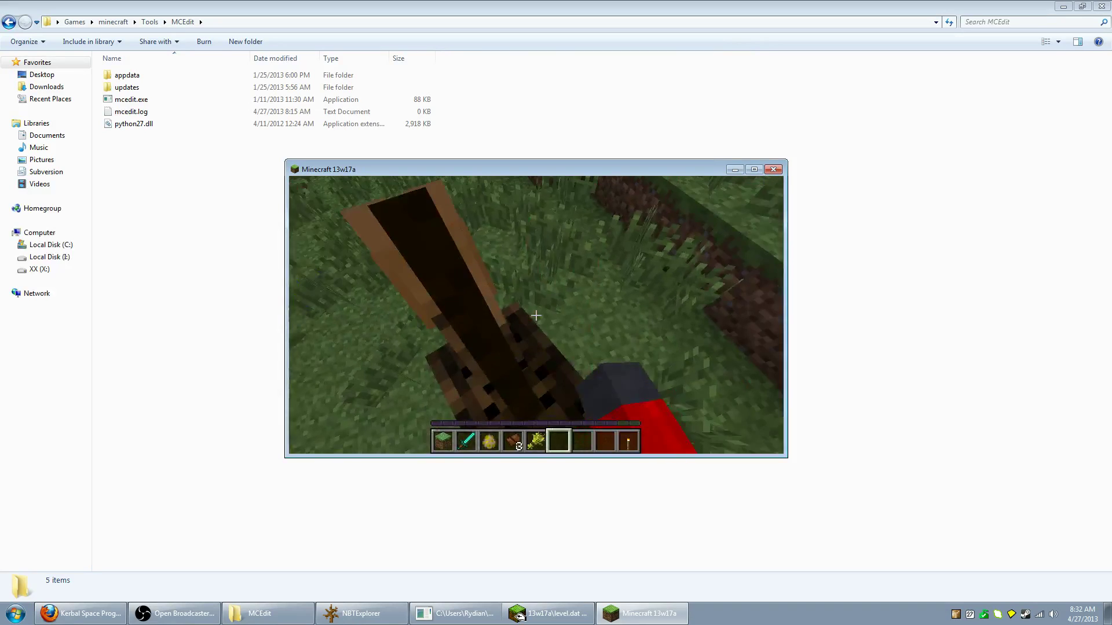
pyautogui.press('shift')
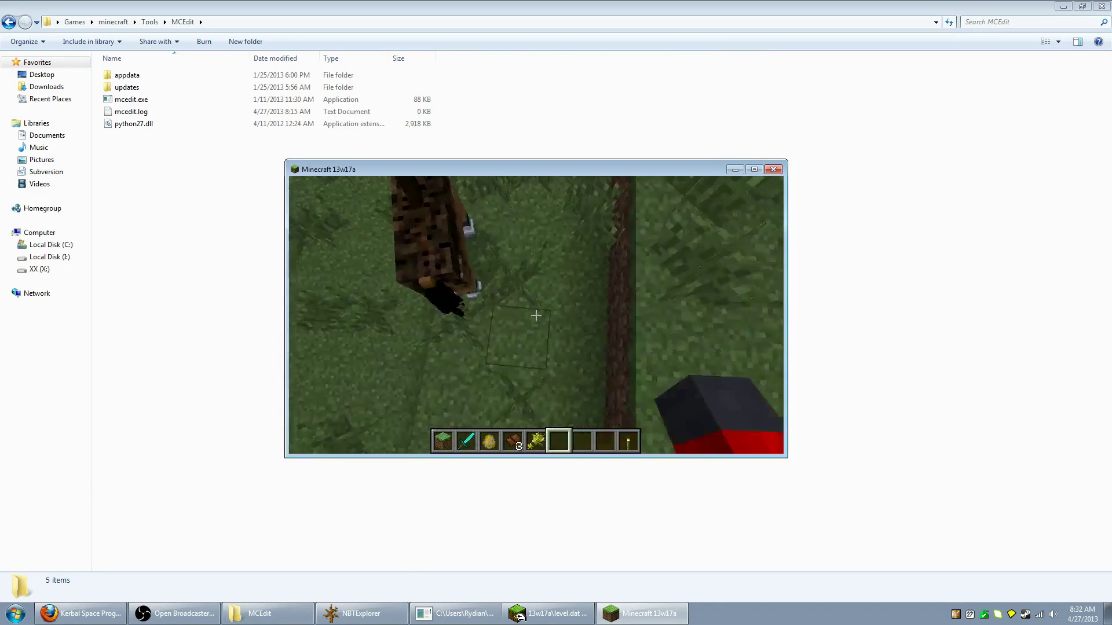
# Put a saddle on the tamed horse and ride it empty-handed
pyautogui.scroll(2, 536, 315)
pyautogui.rightClick(536, 315)
pyautogui.scroll(-2, 536, 315)
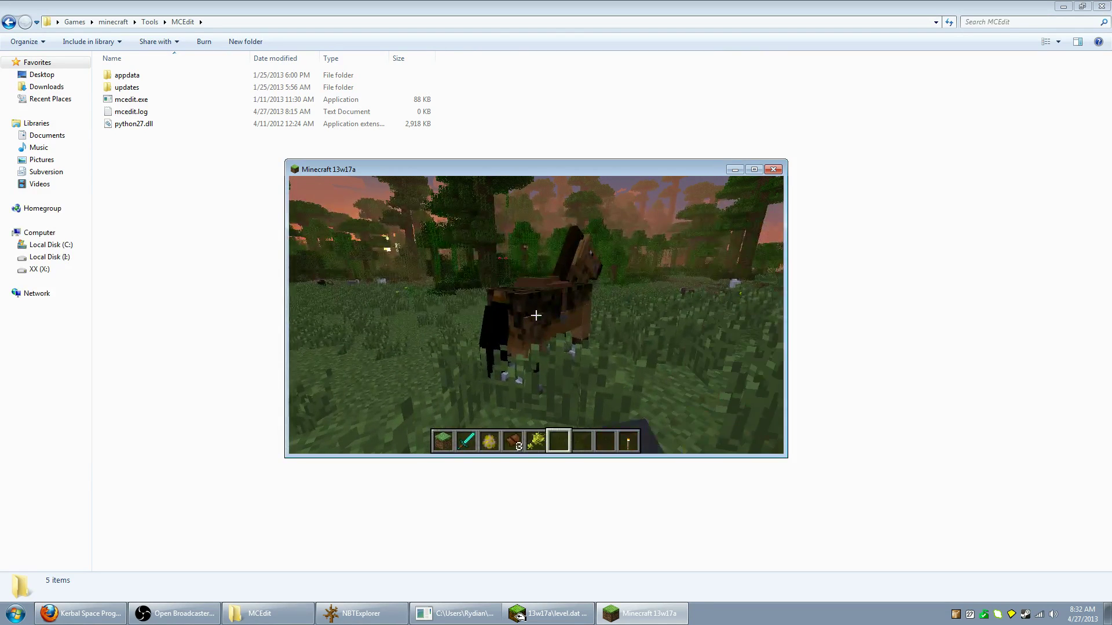
pyautogui.rightClick(536, 315)
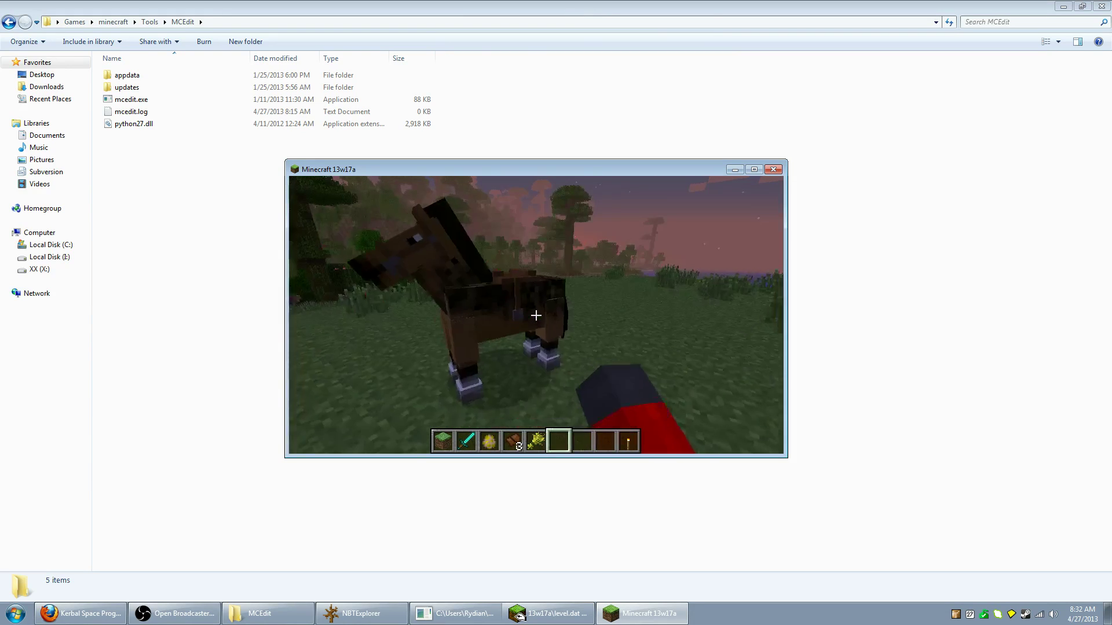
# Save the world, quit to the title screen and minimize the game window
pyautogui.press('Escape')
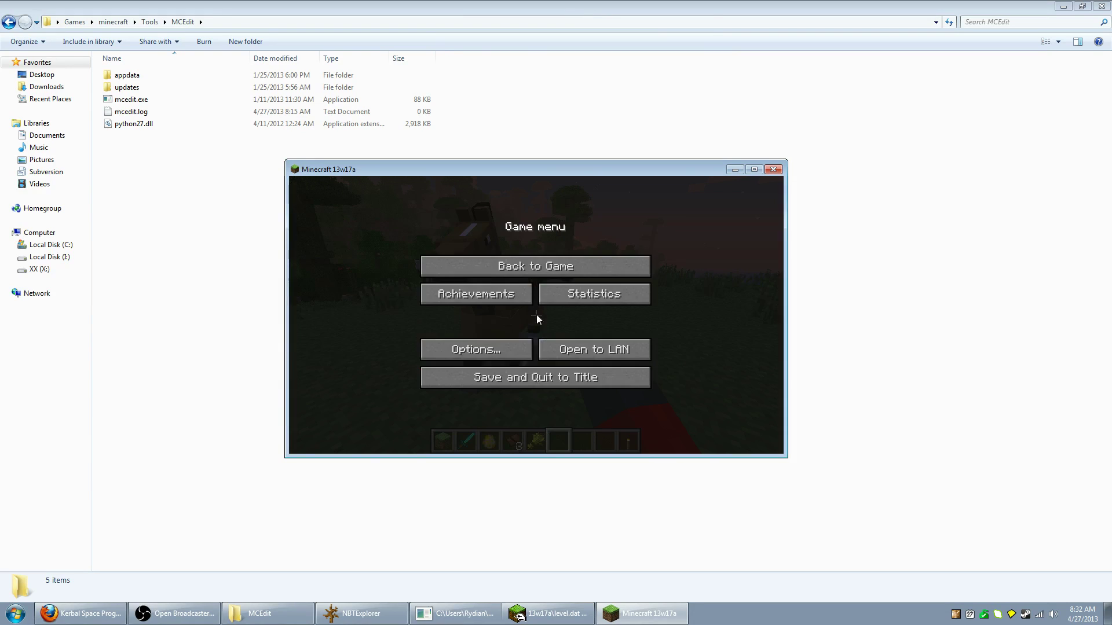
pyautogui.click(534, 378)
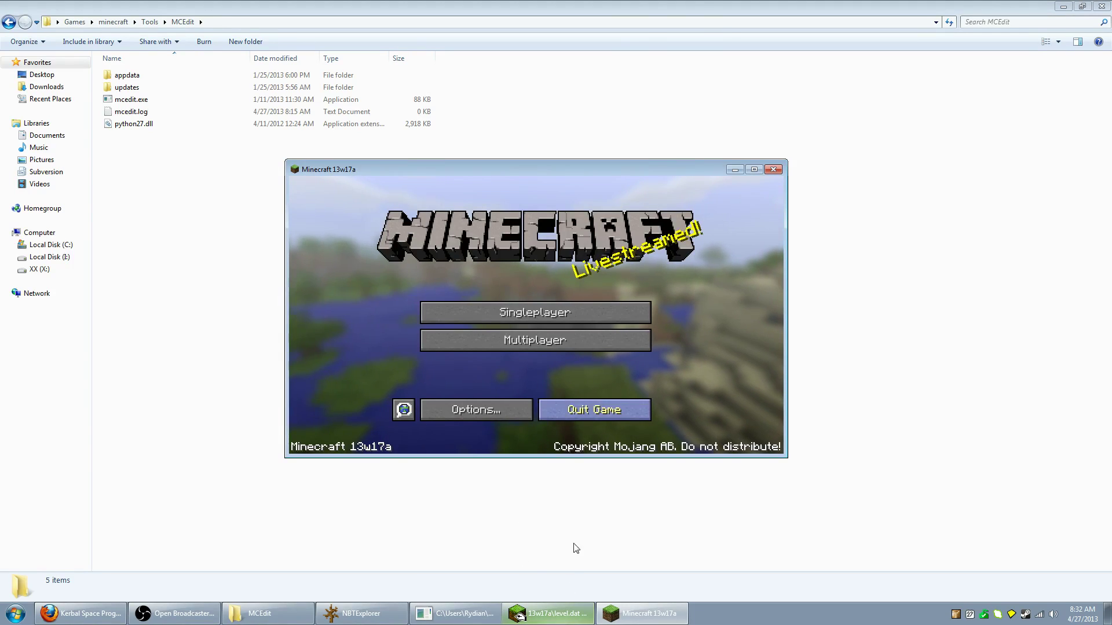
pyautogui.click(737, 168)
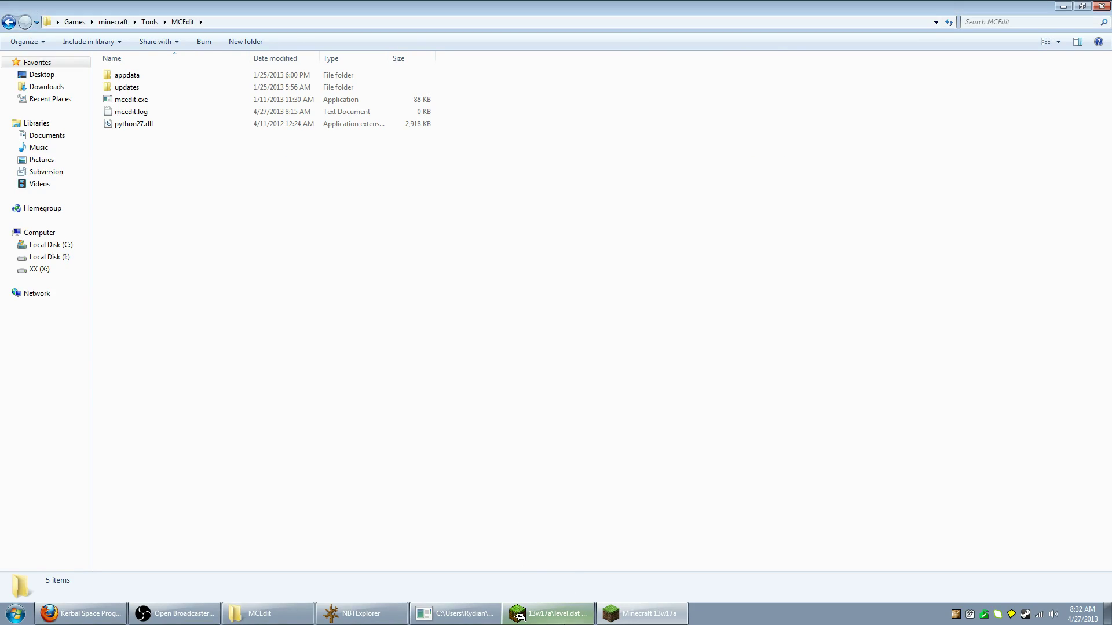
# Switch to MCEdit, move its window fully into view and load the 13w17a world
pyautogui.click(574, 616)
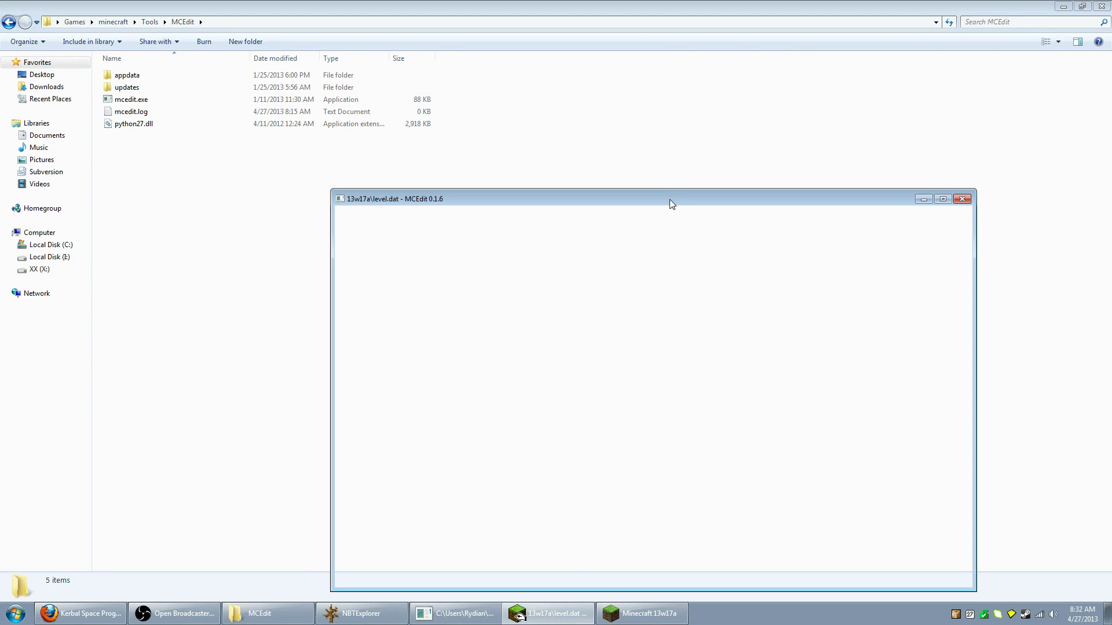
pyautogui.moveTo(669, 199); pyautogui.dragTo(573, 139)
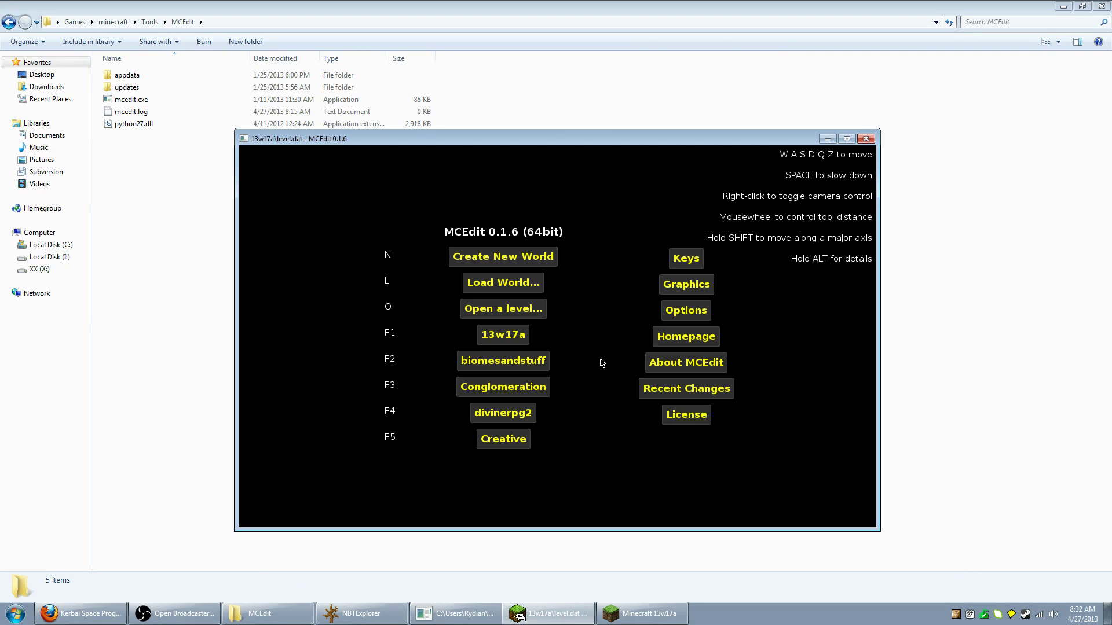
pyautogui.click(499, 283)
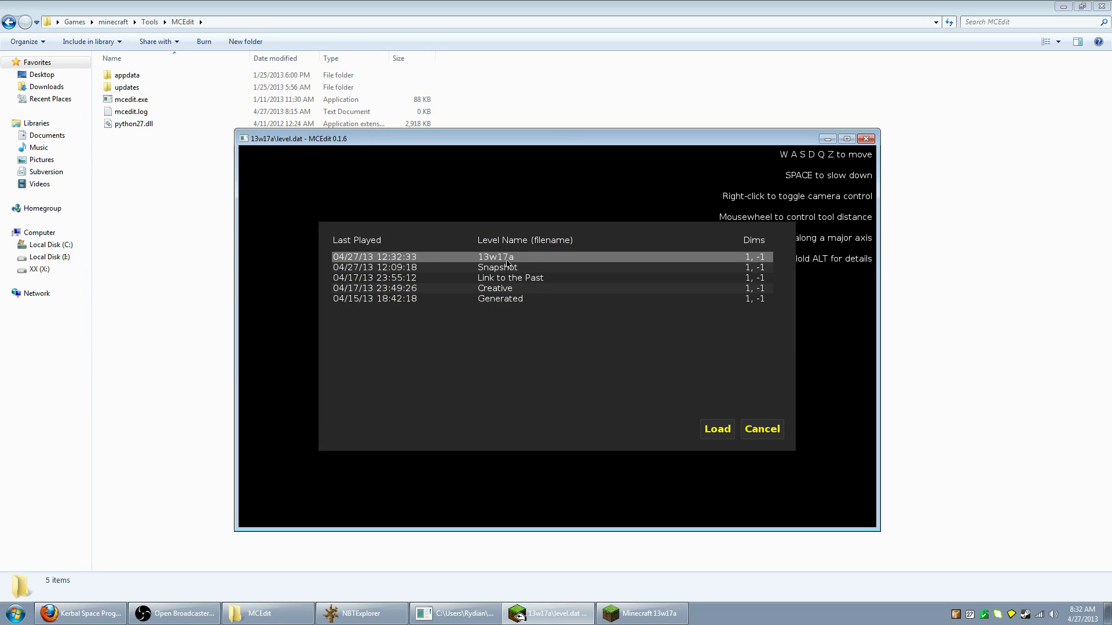
pyautogui.doubleClick(507, 262)
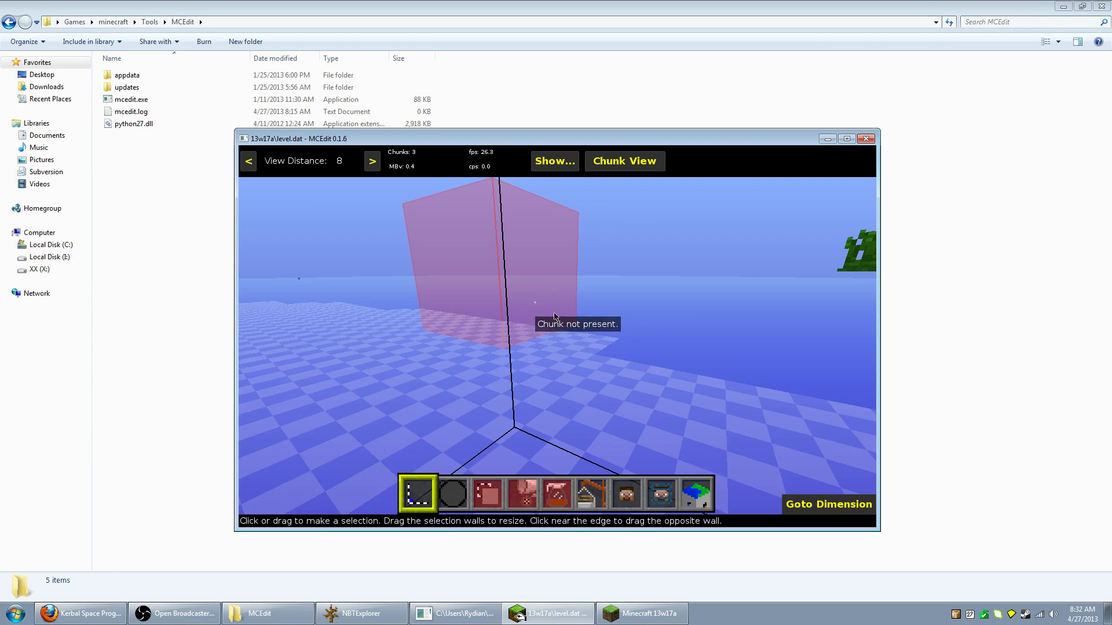
# Select an area 3 wide, 3 long and 1 high on the grass around the horse's entity marker
pyautogui.press('s')
pyautogui.rightClick(610, 306)
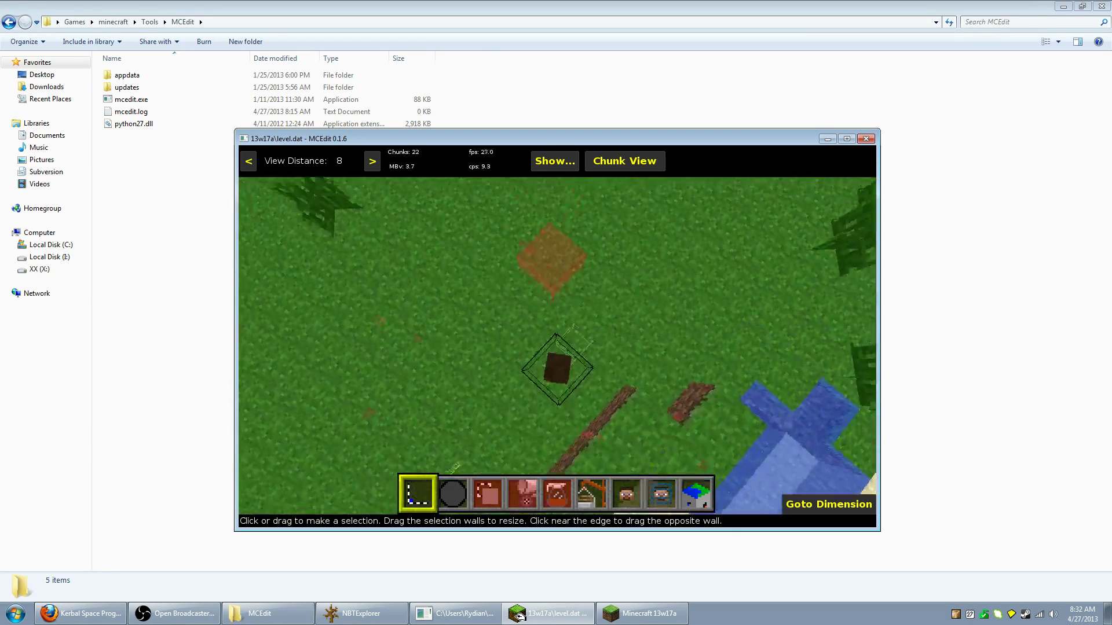
pyautogui.press('s')
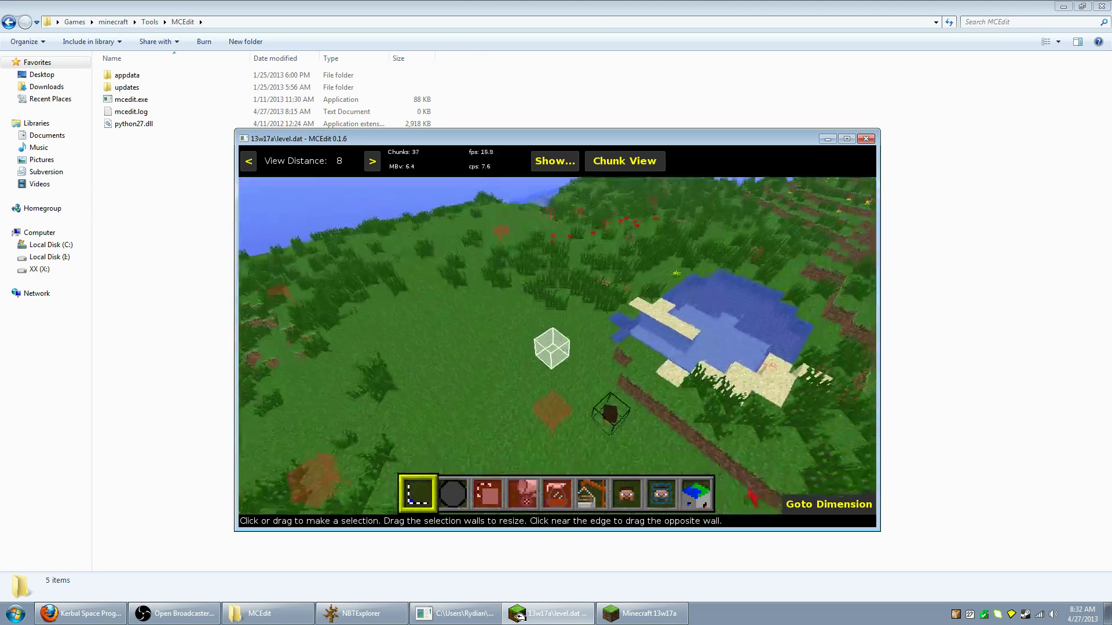
pyautogui.press('w')
pyautogui.rightClick(611, 307)
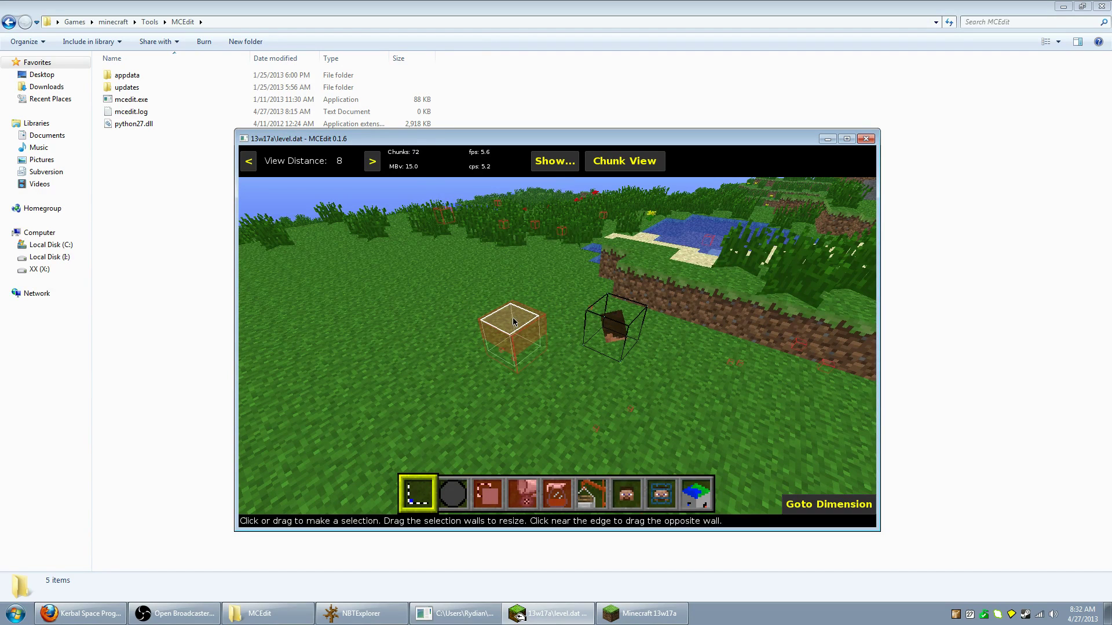
pyautogui.rightClick(472, 346)
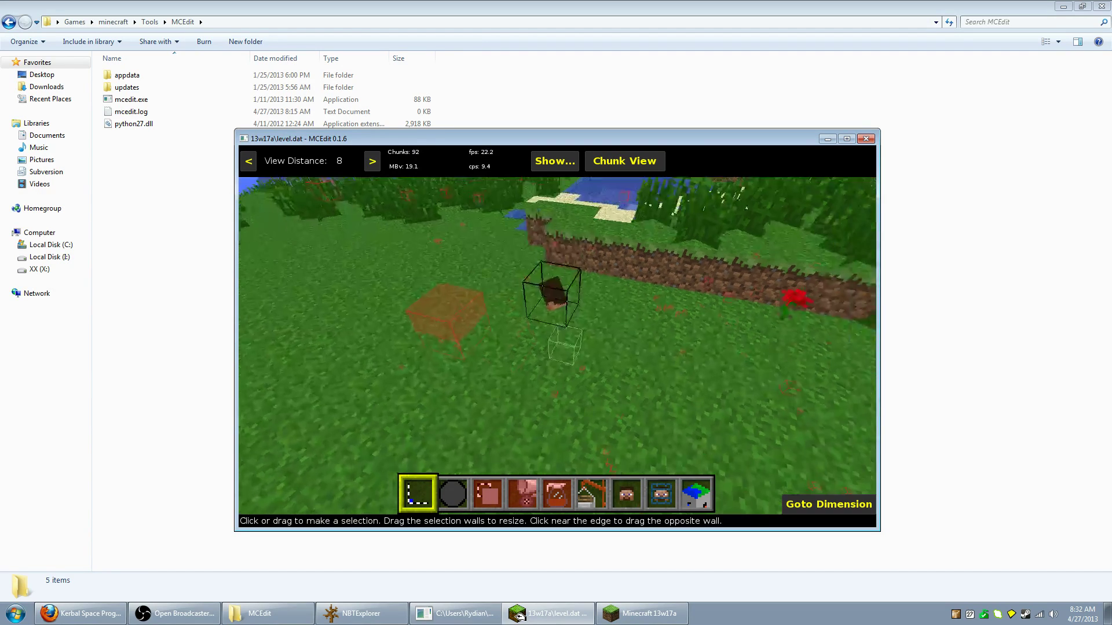
pyautogui.rightClick(480, 370)
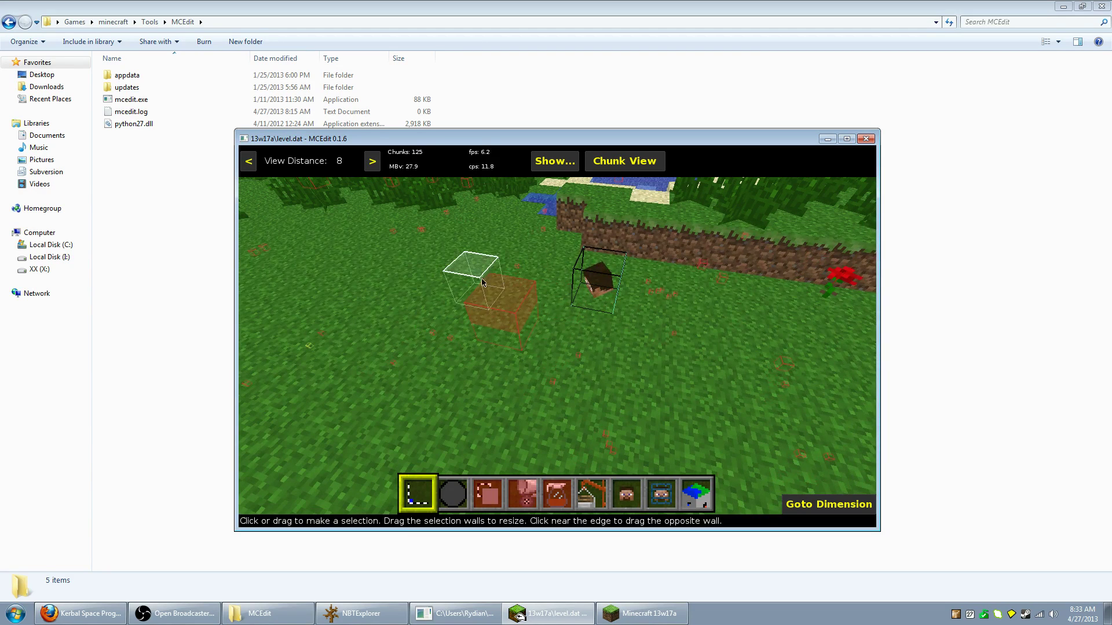
pyautogui.moveTo(482, 280); pyautogui.dragTo(521, 360)
# Extend the selection around the horse upward to a height of 2 blocks
pyautogui.rightClick(614, 360)
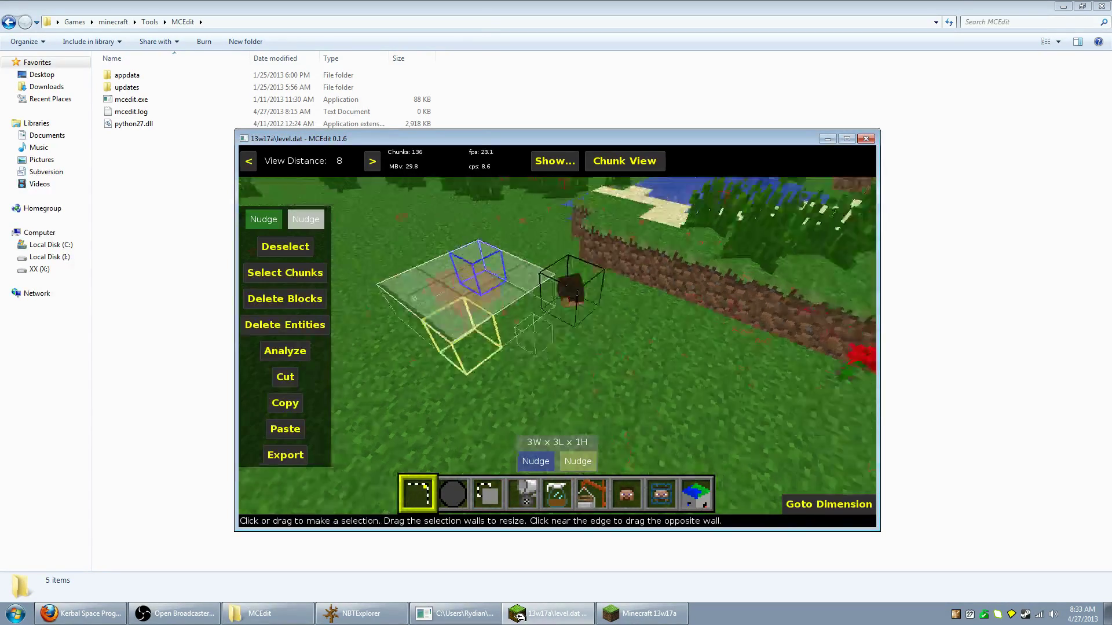
pyautogui.press('d')
pyautogui.press('a')
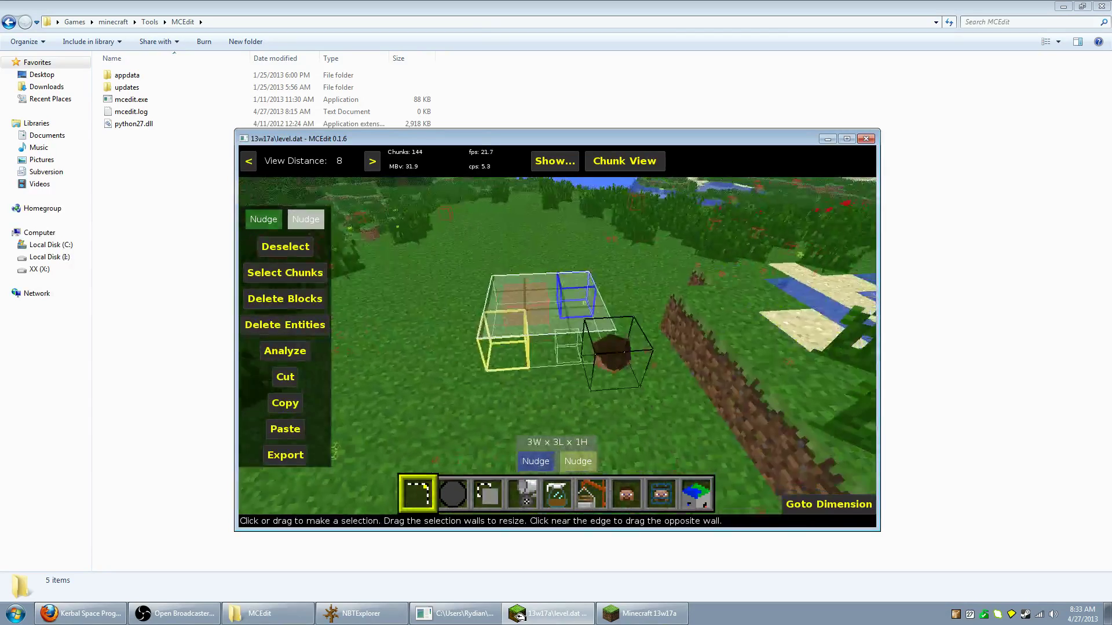
pyautogui.press('a')
pyautogui.rightClick(618, 335)
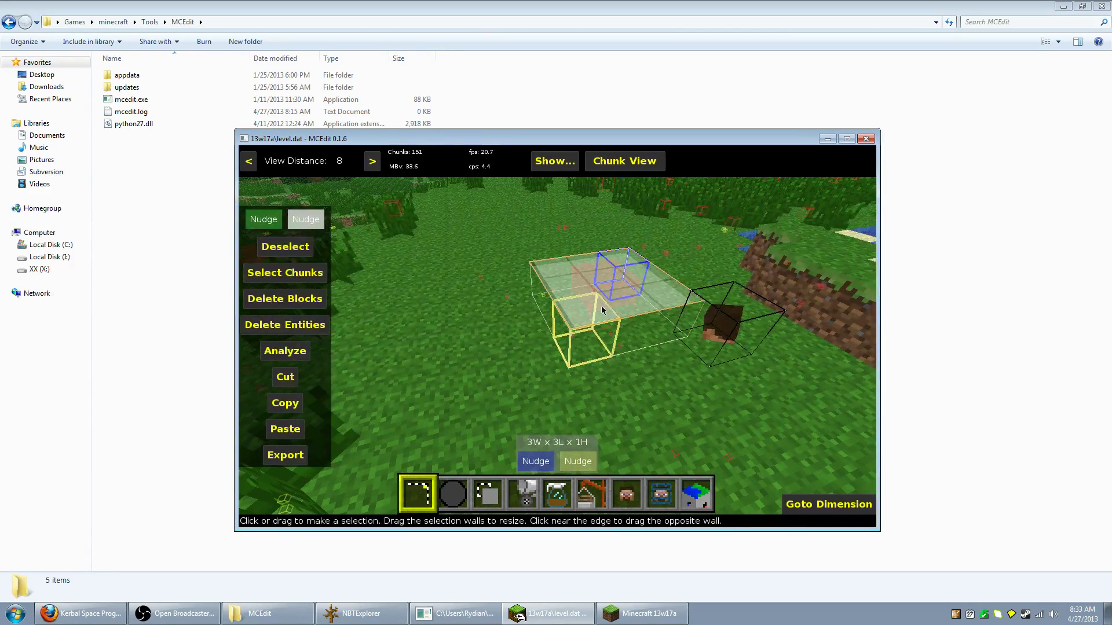
pyautogui.moveTo(597, 305); pyautogui.dragTo(593, 281)
# Export the selection containing the horse to the MCEdit-schematics folder as horse_test.schematic, overwriting the existing file
pyautogui.rightClick(503, 351)
pyautogui.press('a')
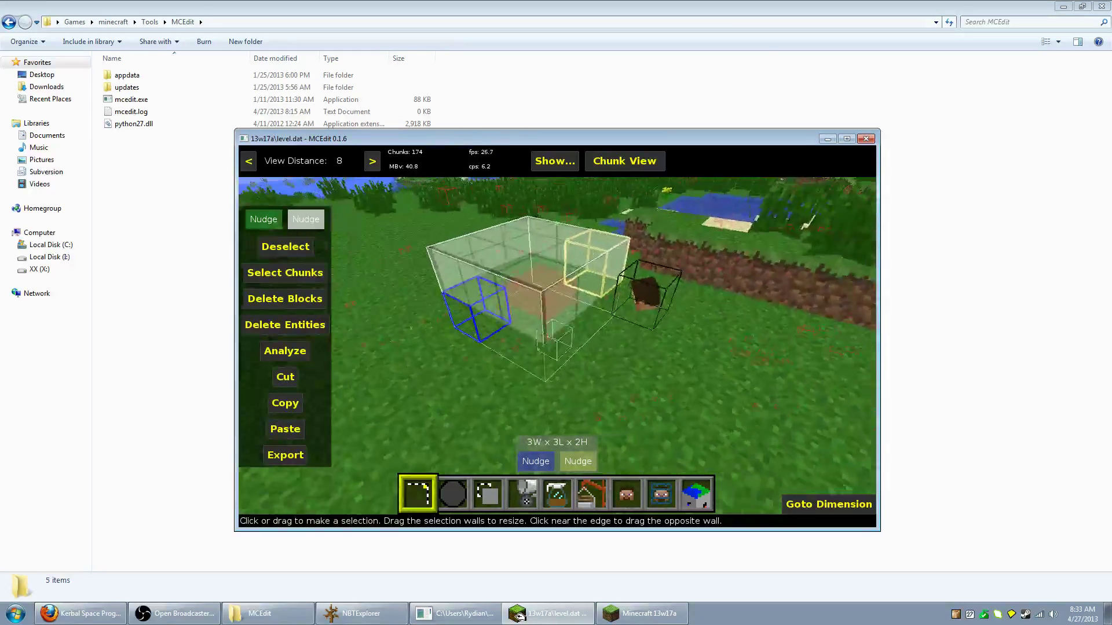
pyautogui.press('d')
pyautogui.press('a')
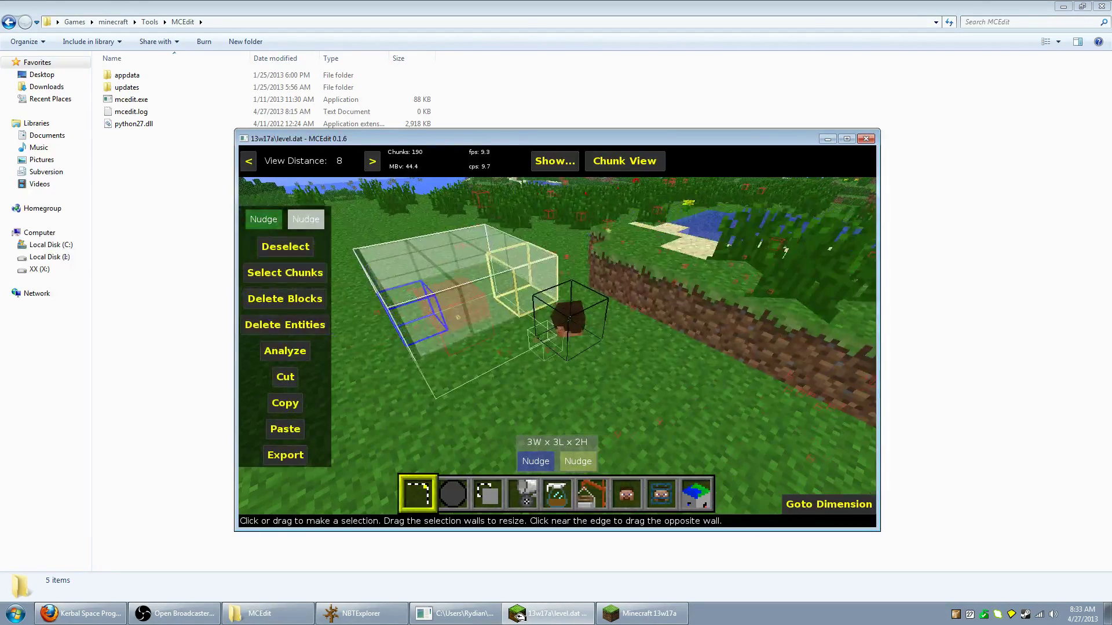
pyautogui.rightClick(500, 338)
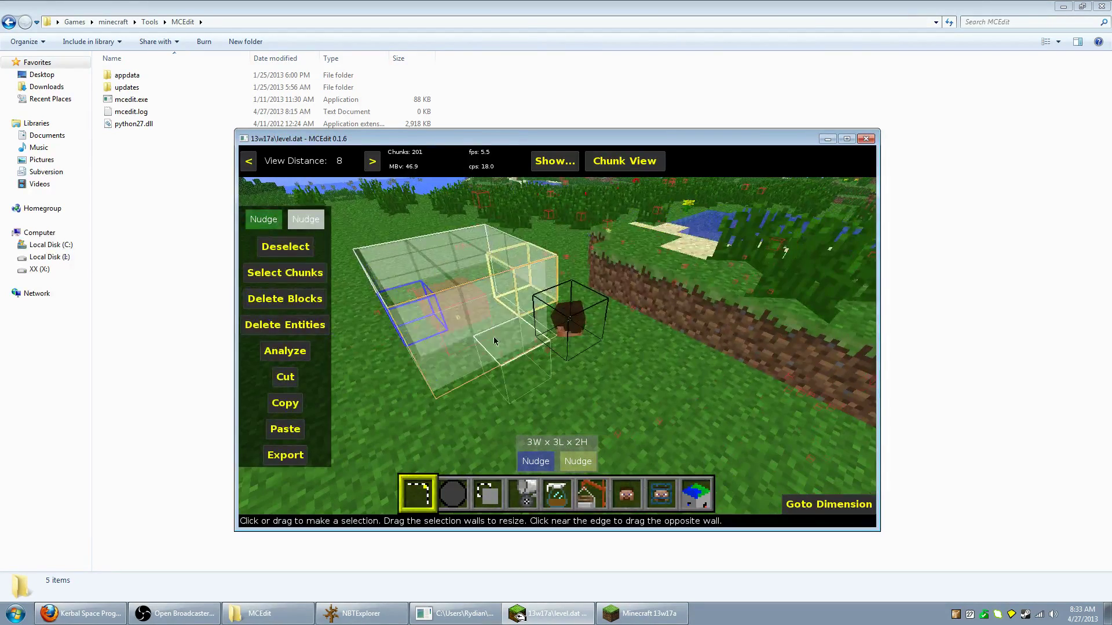
pyautogui.click(285, 456)
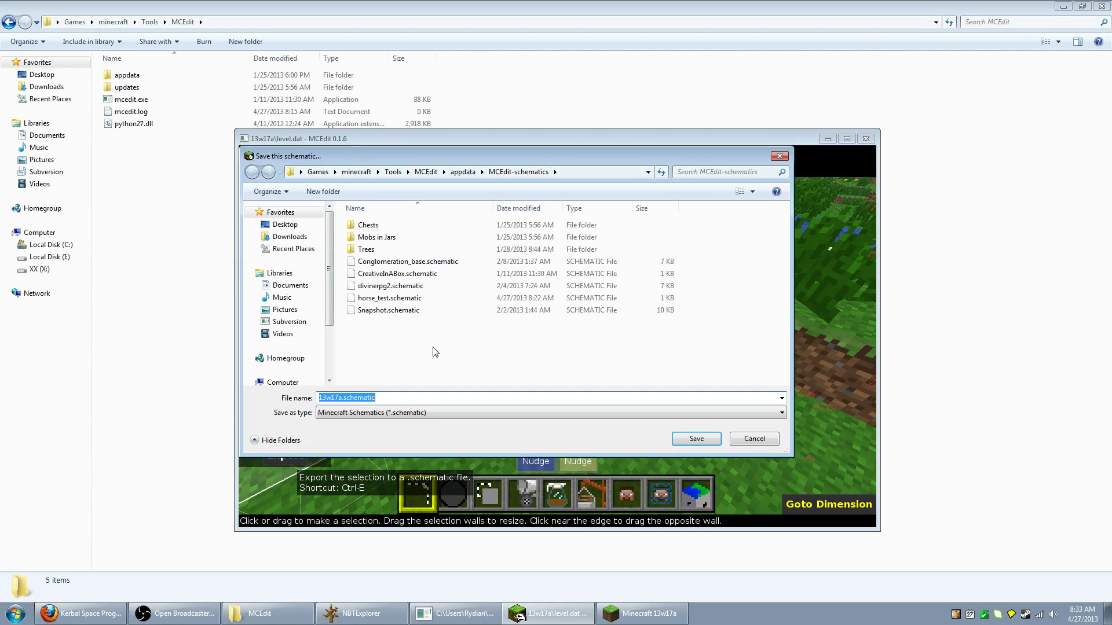
pyautogui.click(384, 299)
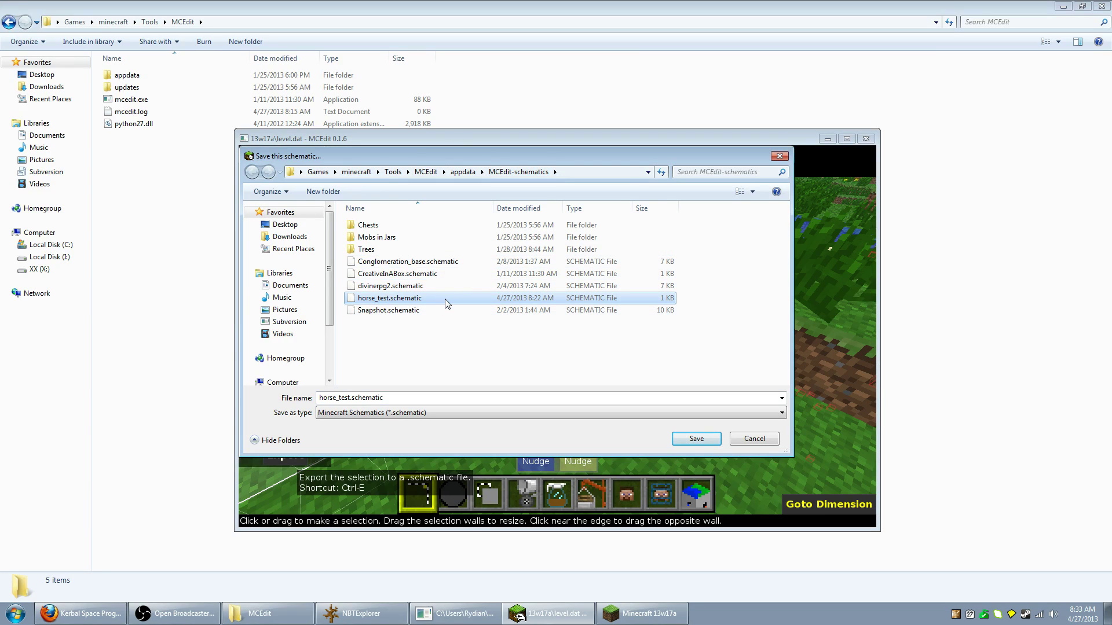
pyautogui.click(586, 172)
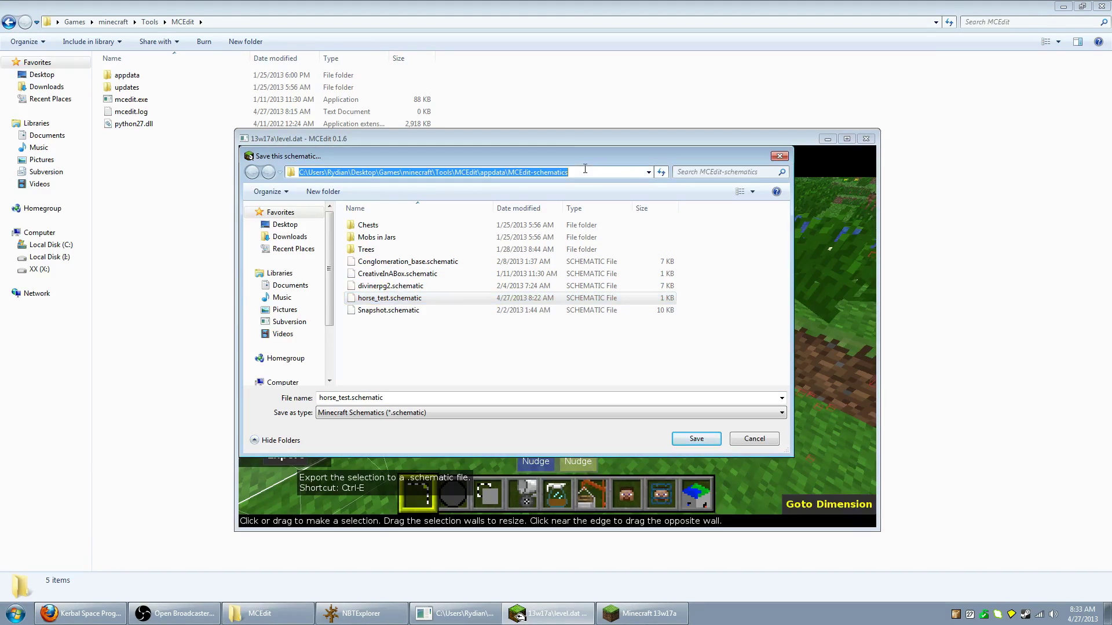
pyautogui.click(413, 348)
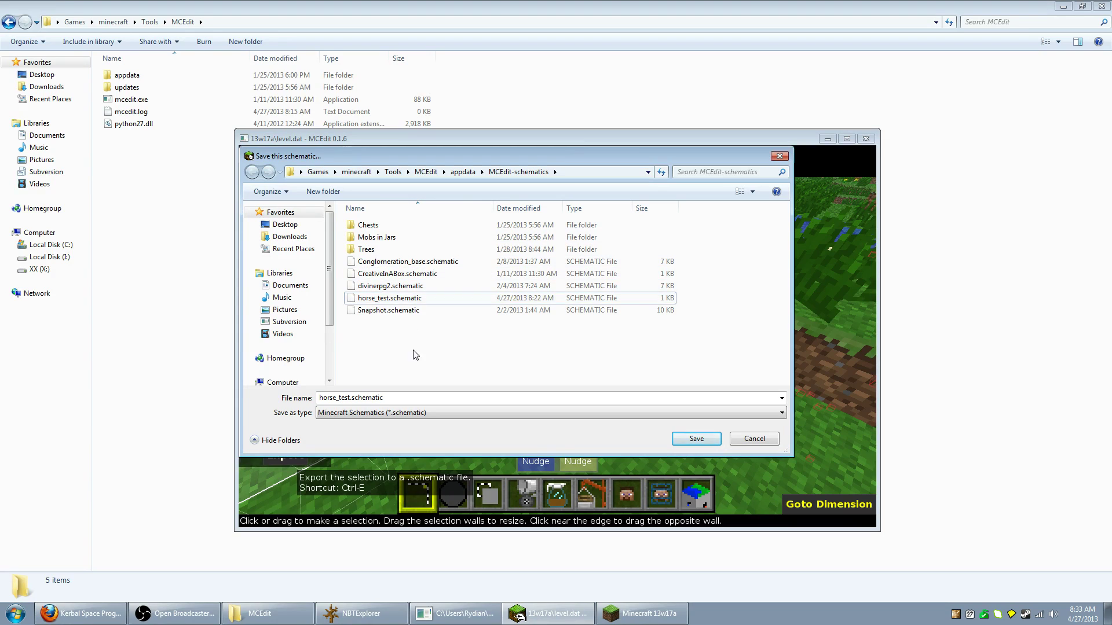
pyautogui.doubleClick(397, 298)
pyautogui.click(593, 311)
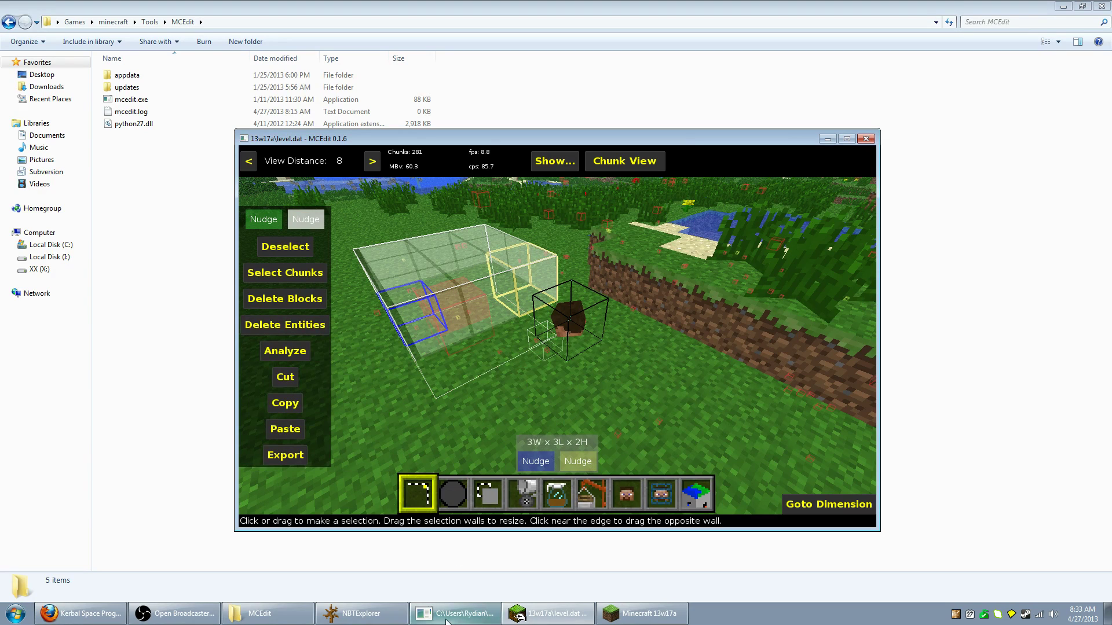
# Switch to NBTExplorer, move its window toward the middle of the desktop and open the newly exported horse_test.schematic
pyautogui.click(348, 615)
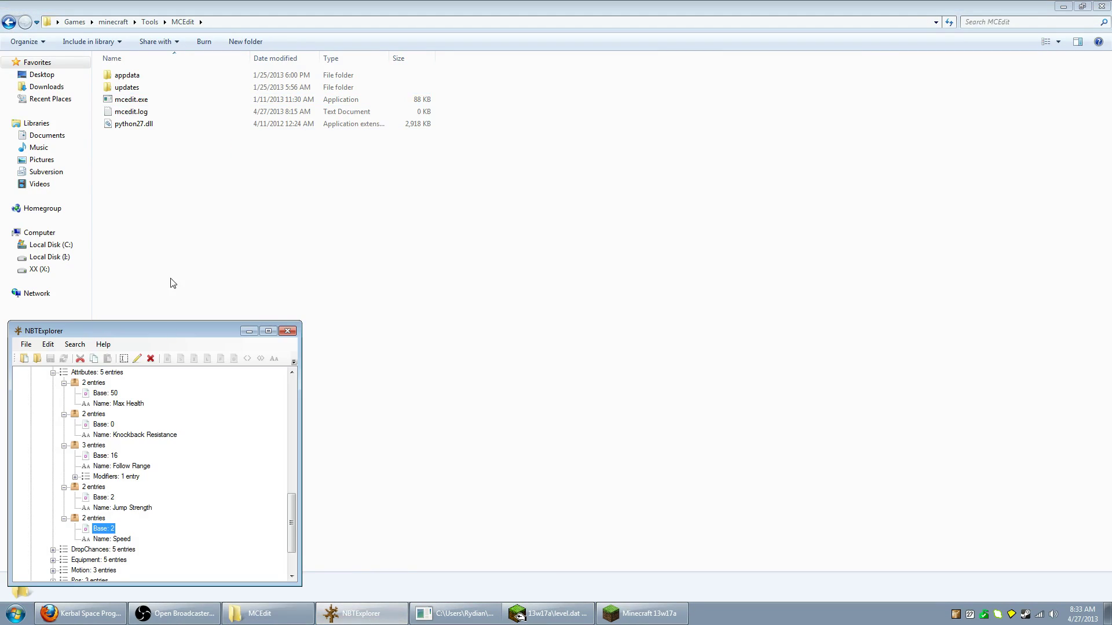
pyautogui.moveTo(173, 342); pyautogui.dragTo(541, 253)
pyautogui.scroll(15, 478, 351)
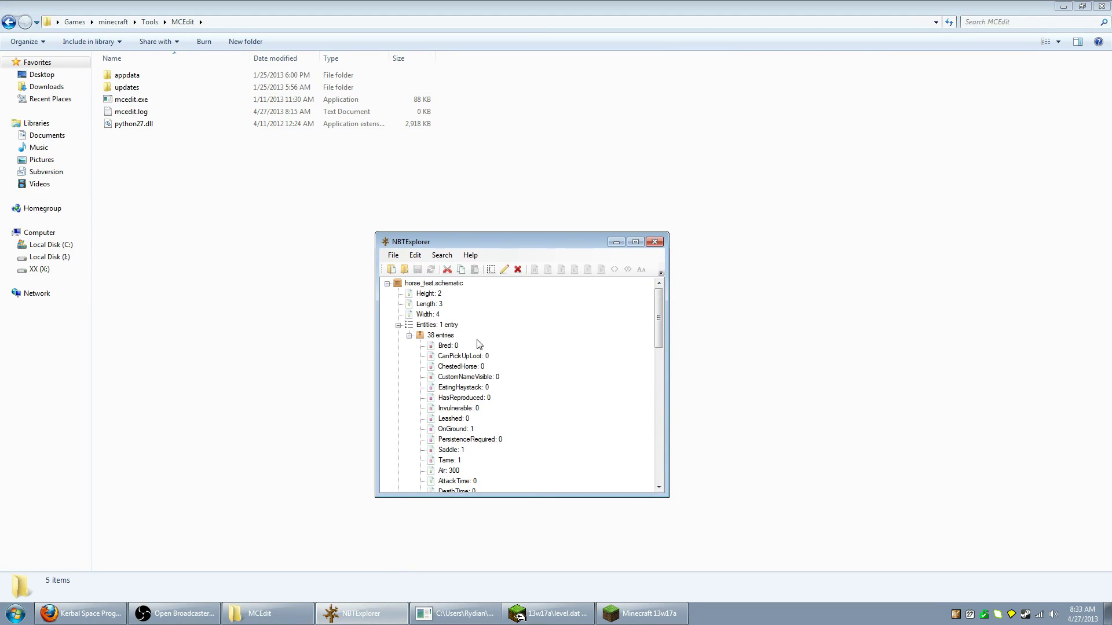
pyautogui.click(389, 271)
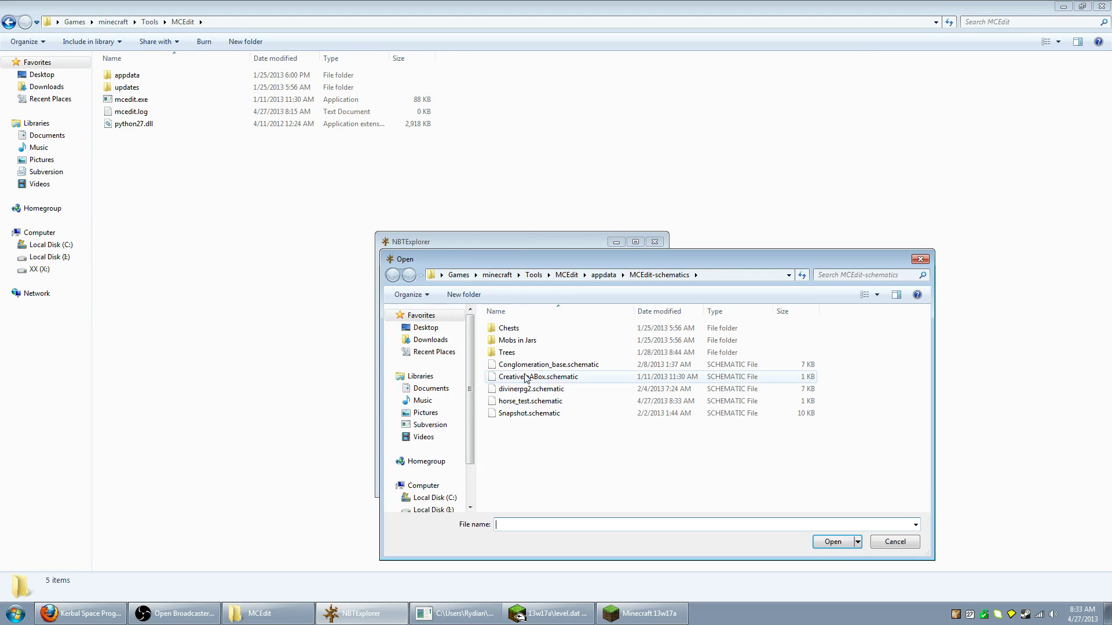
pyautogui.doubleClick(537, 402)
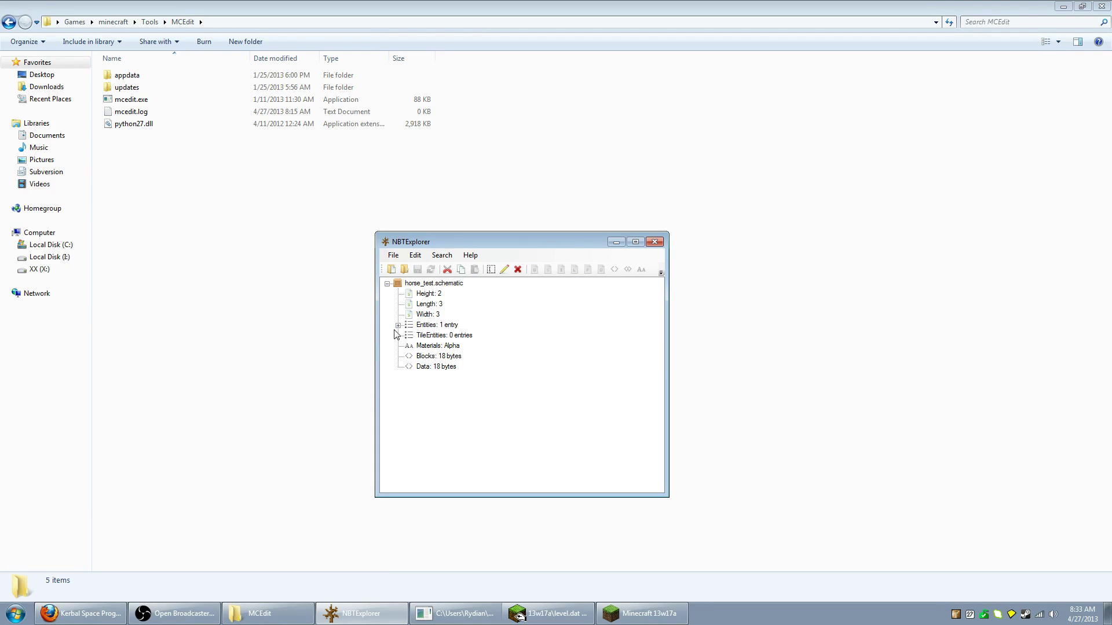
# Expand the Entities list and the horse's compound entry to go through its tags, including EatingHaystack and Leashed
pyautogui.click(423, 328)
pyautogui.click(398, 325)
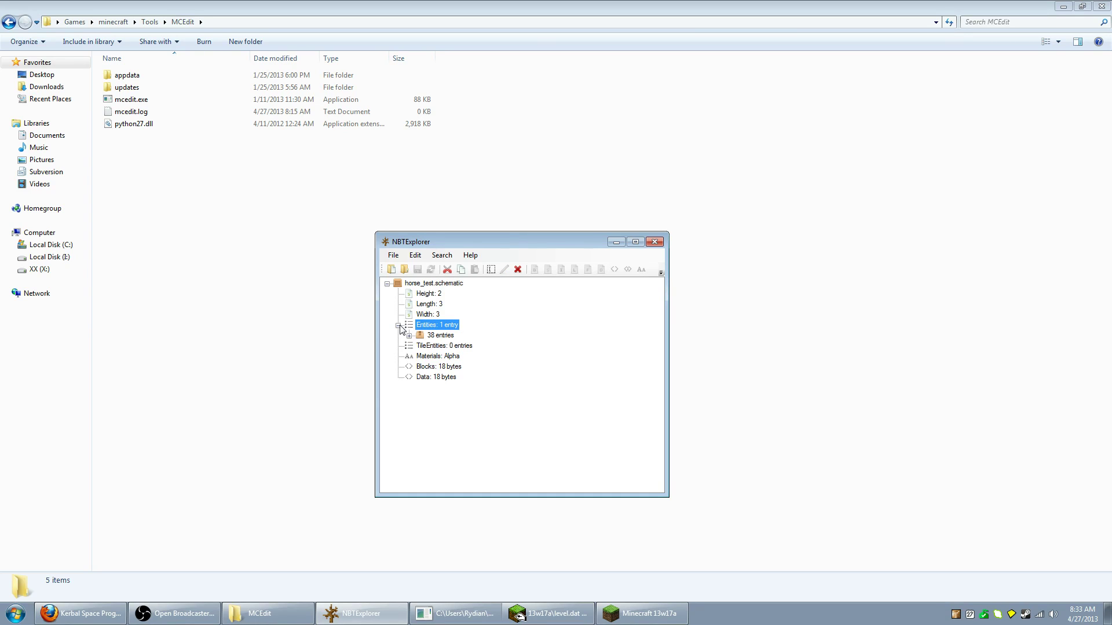
pyautogui.click(410, 336)
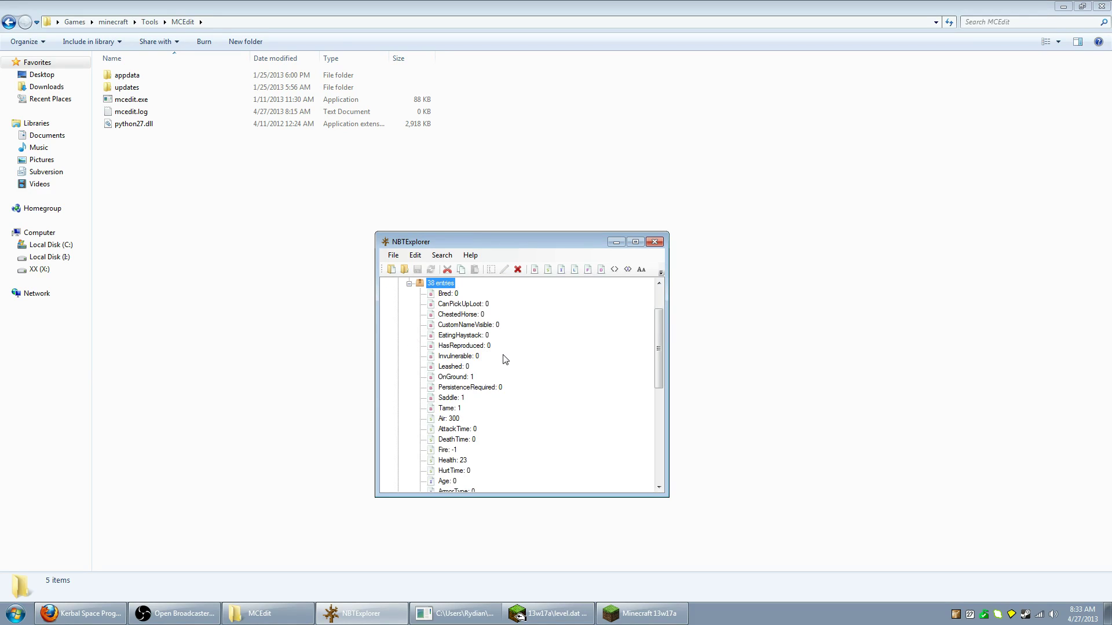
pyautogui.click(476, 336)
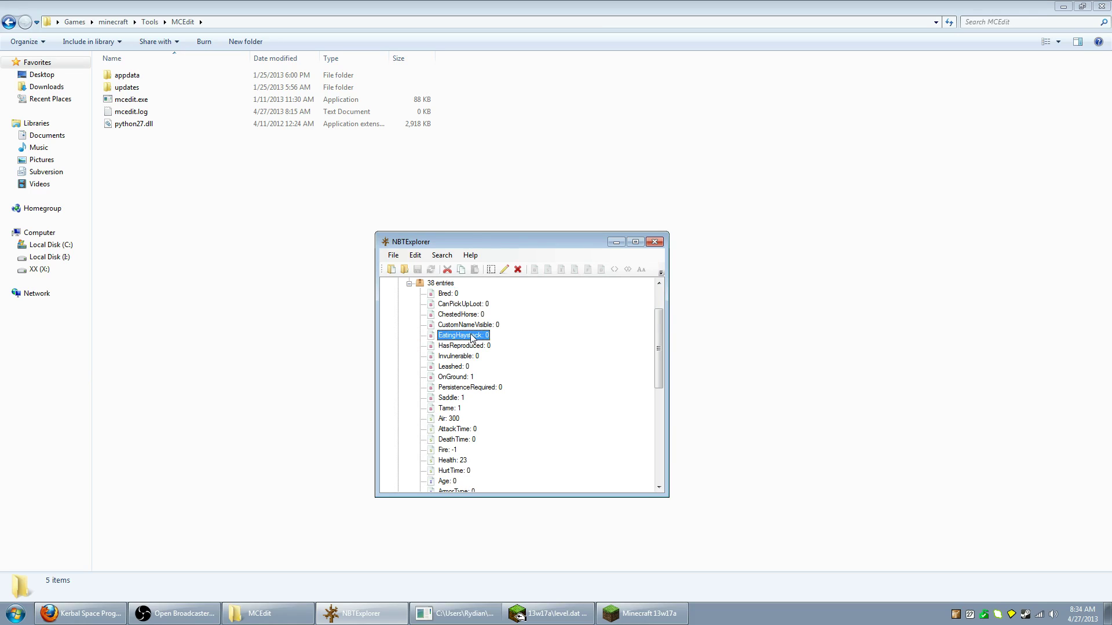
pyautogui.click(457, 367)
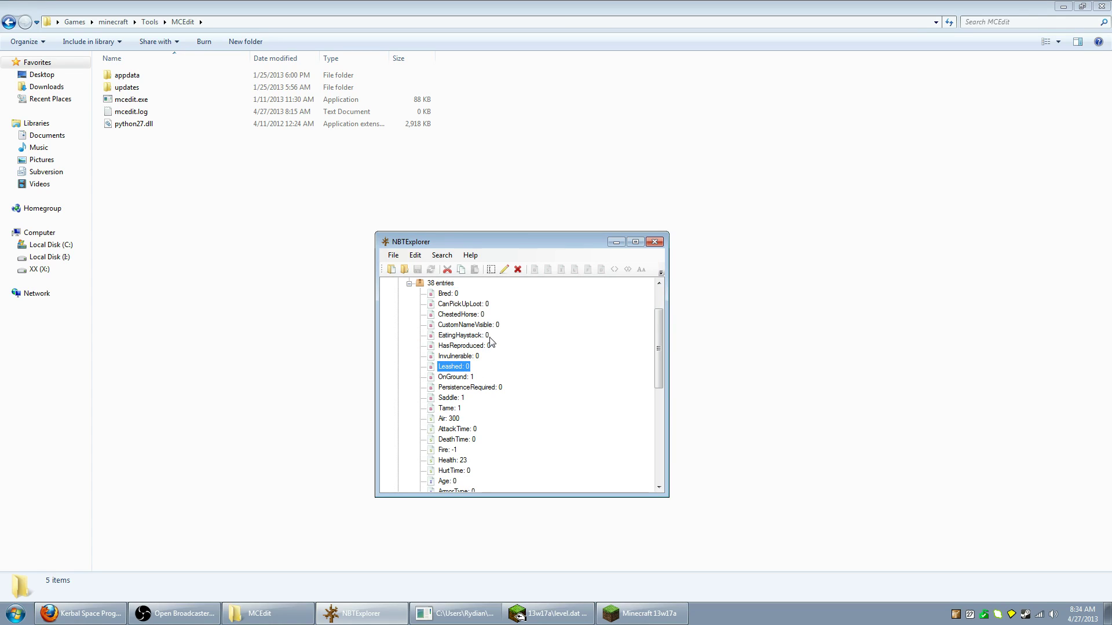
# Expand the horse's Attributes list and all five attribute entries to expose their Base and Name tags
pyautogui.scroll(-10, 517, 366)
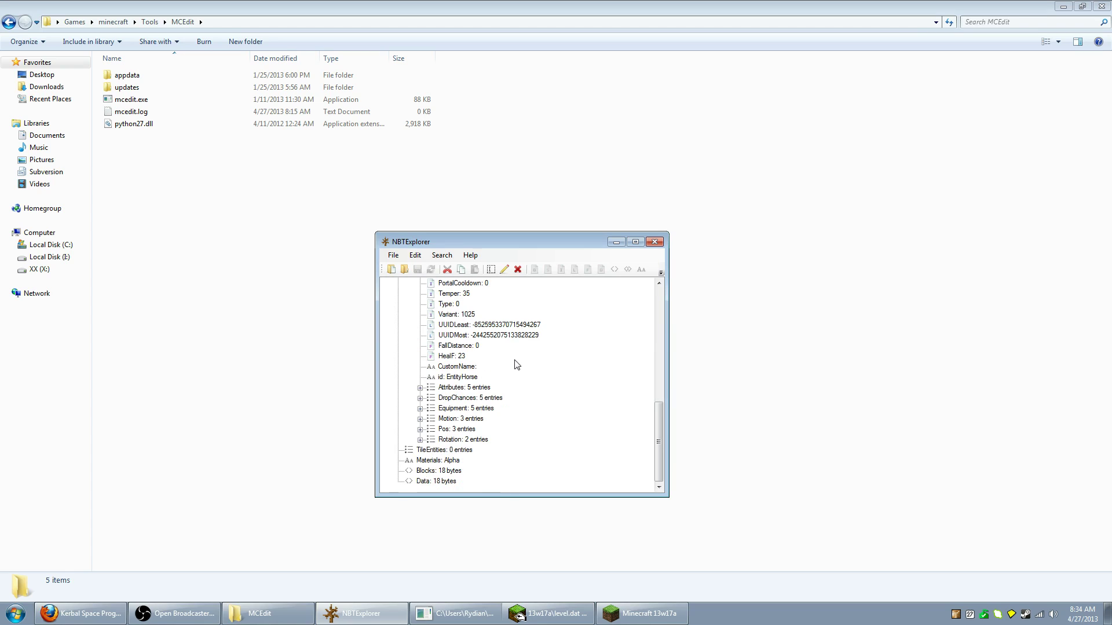
pyautogui.click(420, 387)
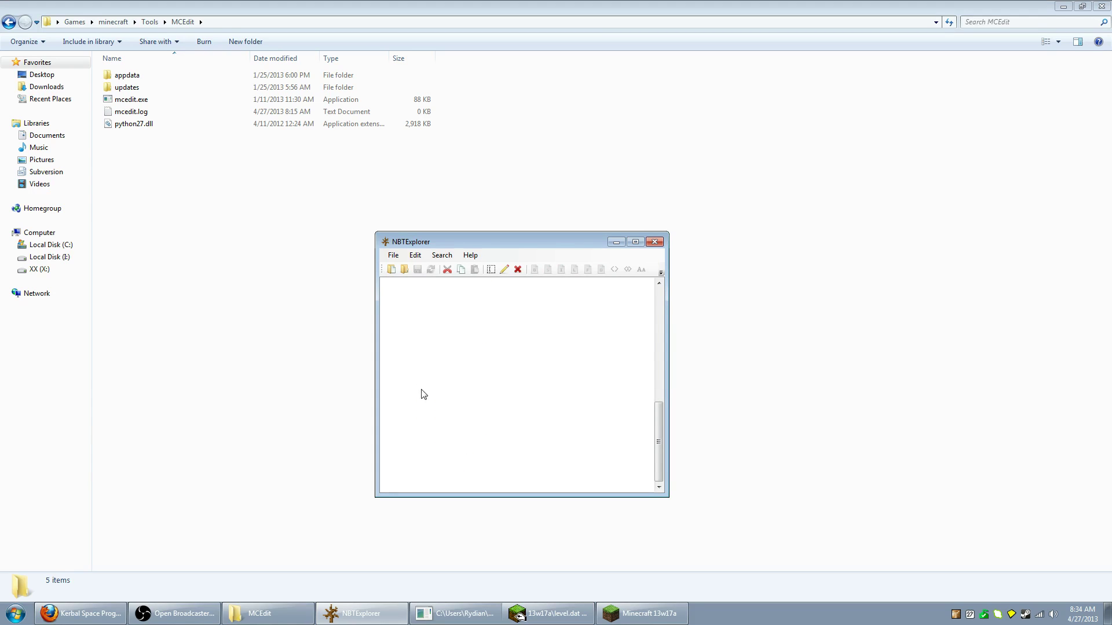
pyautogui.click(431, 387)
pyautogui.click(431, 377)
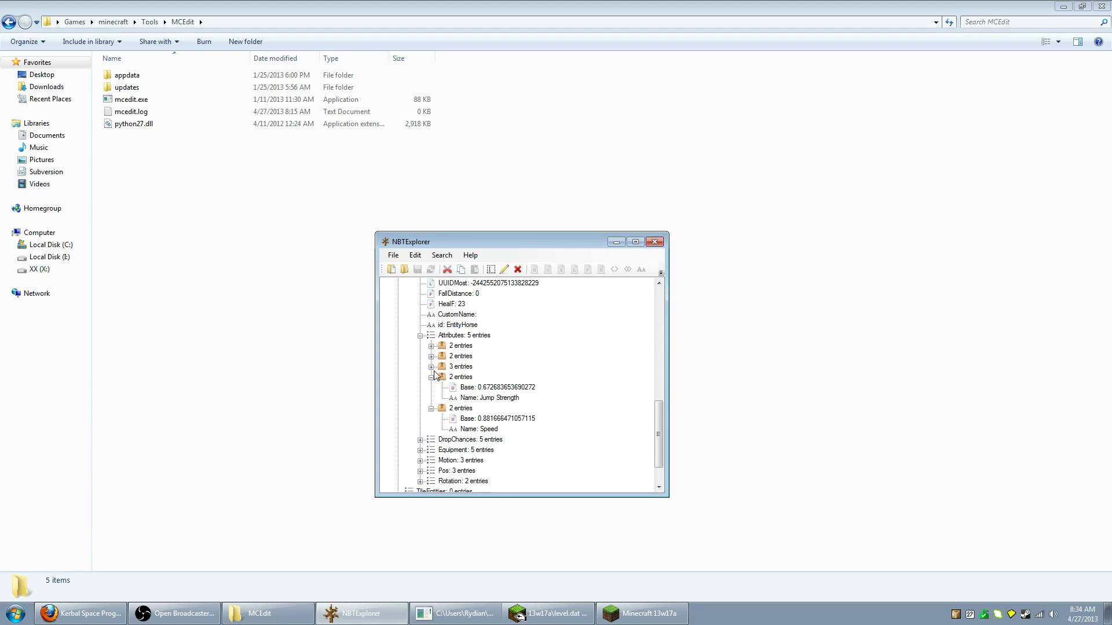
pyautogui.click(431, 366)
pyautogui.click(431, 356)
pyautogui.click(430, 346)
pyautogui.scroll(-1, 537, 358)
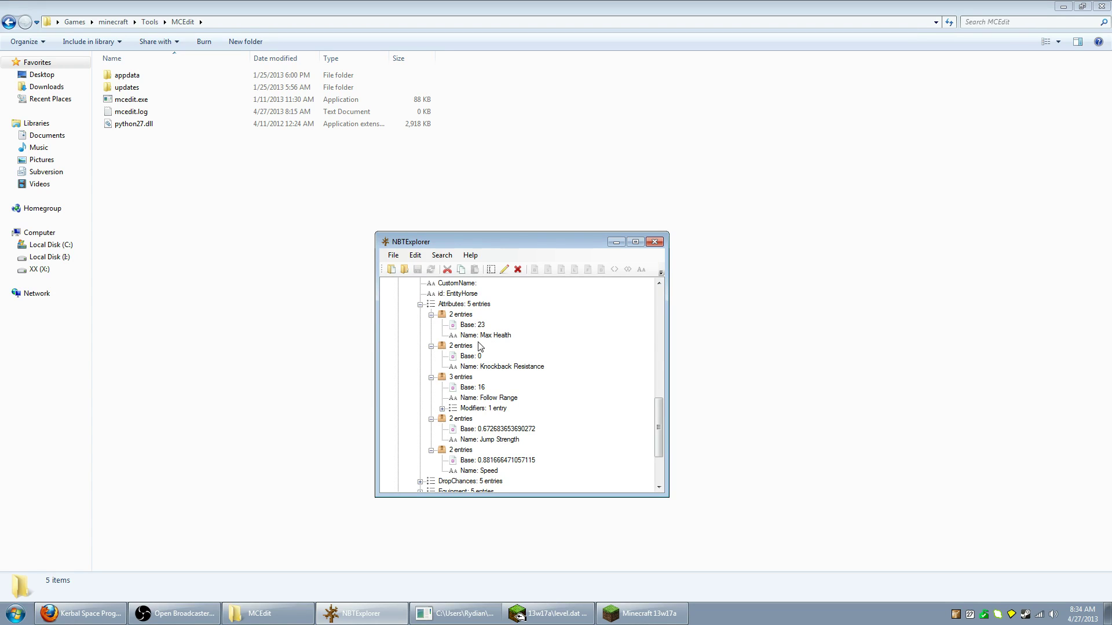
# Set the Base value of the horse's Max Health attribute to 50
pyautogui.doubleClick(472, 325)
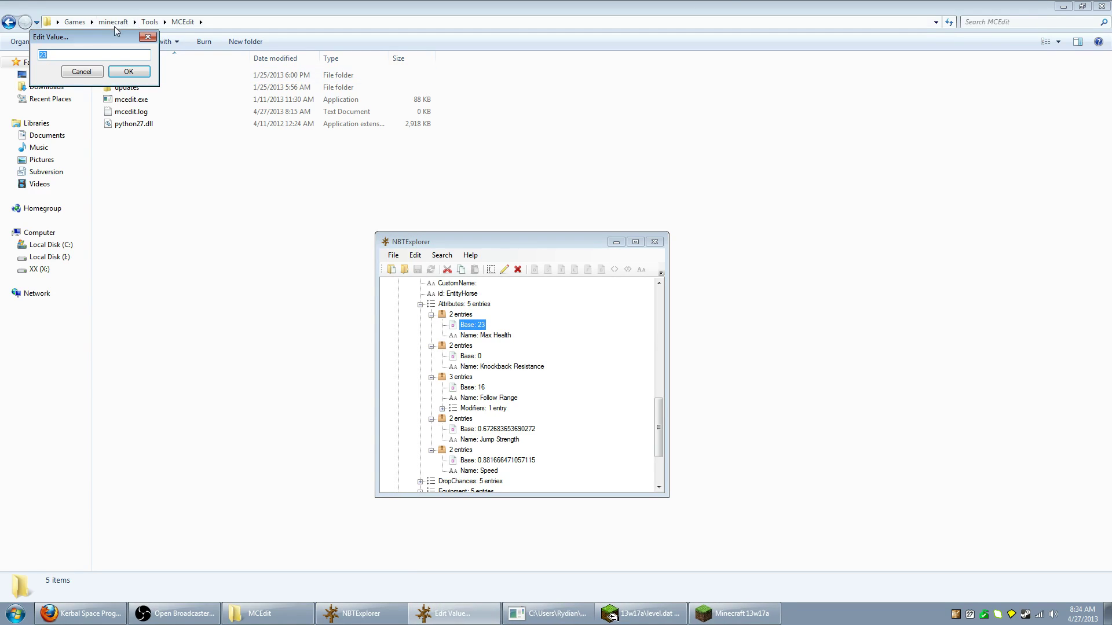
pyautogui.moveTo(86, 39); pyautogui.dragTo(579, 307)
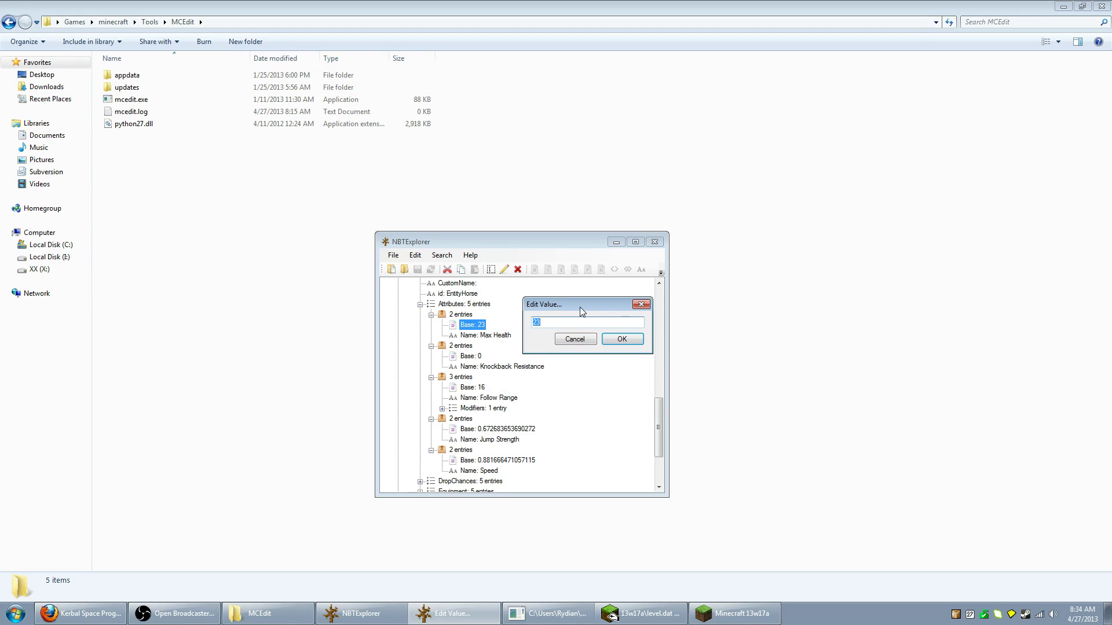
pyautogui.write('50')
pyautogui.press('Return')
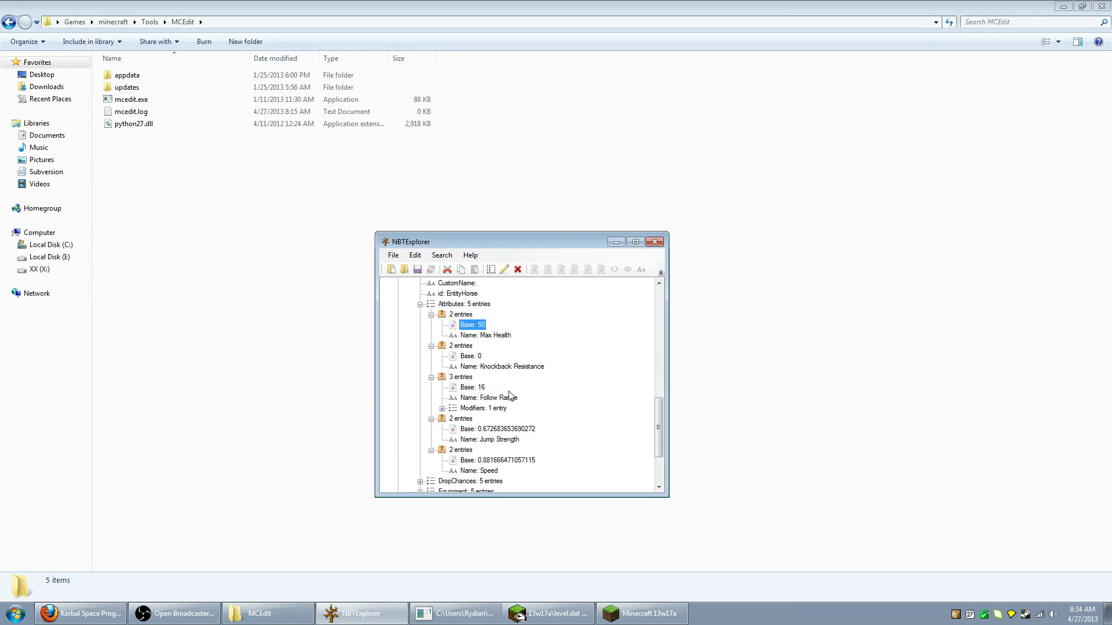
# Set the Base value of the horse's Jump Strength attribute to 2
pyautogui.doubleClick(501, 430)
pyautogui.moveTo(93, 59); pyautogui.dragTo(555, 365)
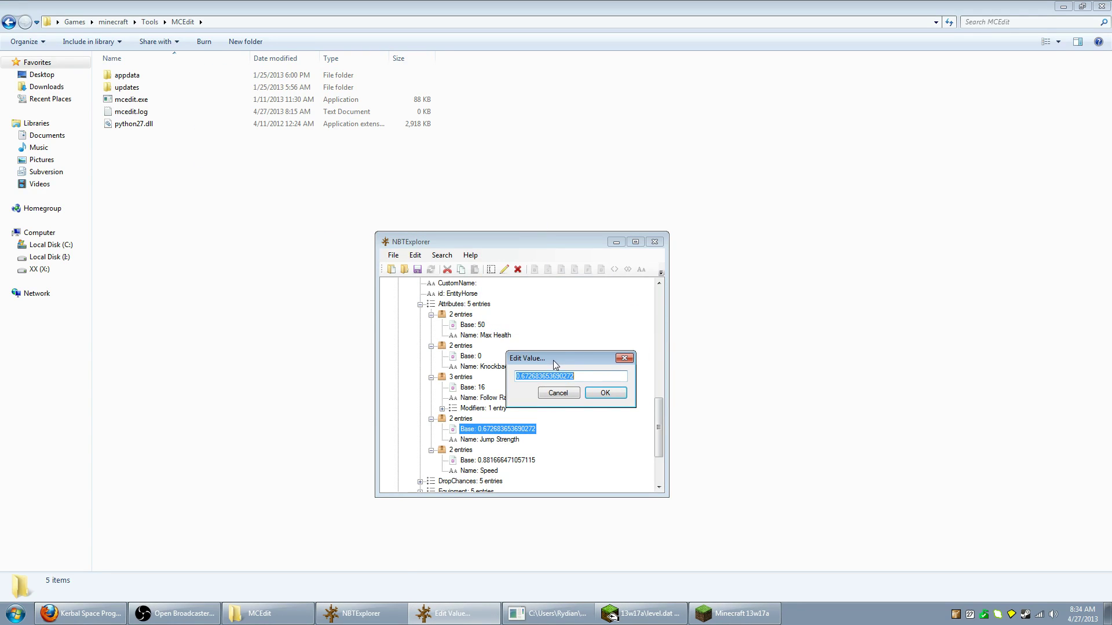
pyautogui.write('2')
pyautogui.press('Return')
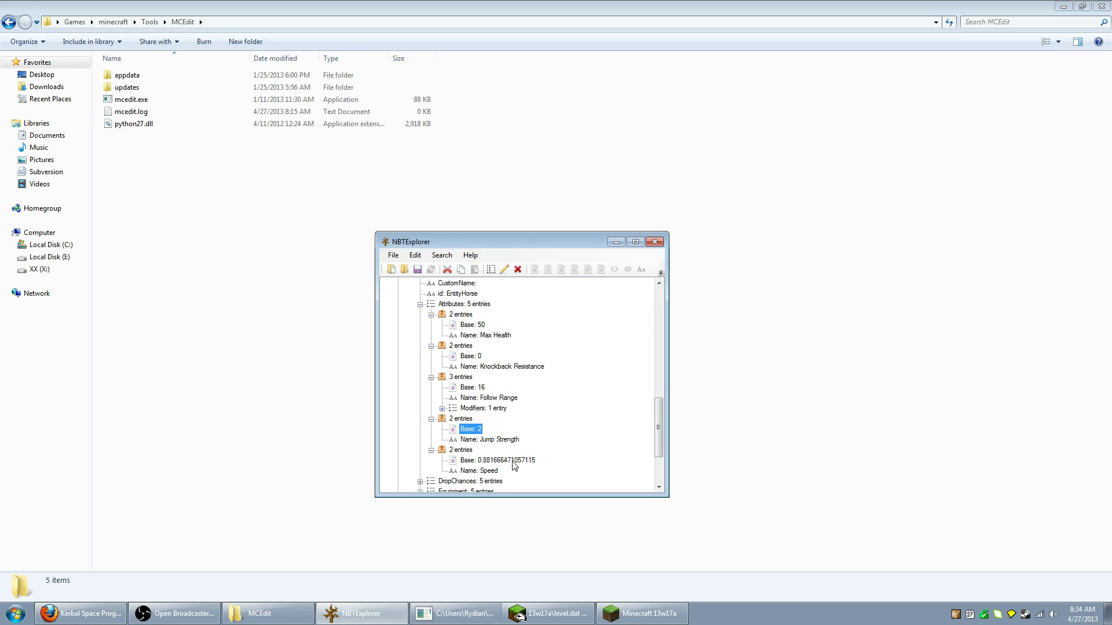
# Set the Base value of the horse's Speed attribute to 3 and save the schematic
pyautogui.click(513, 462)
pyautogui.doubleClick(517, 461)
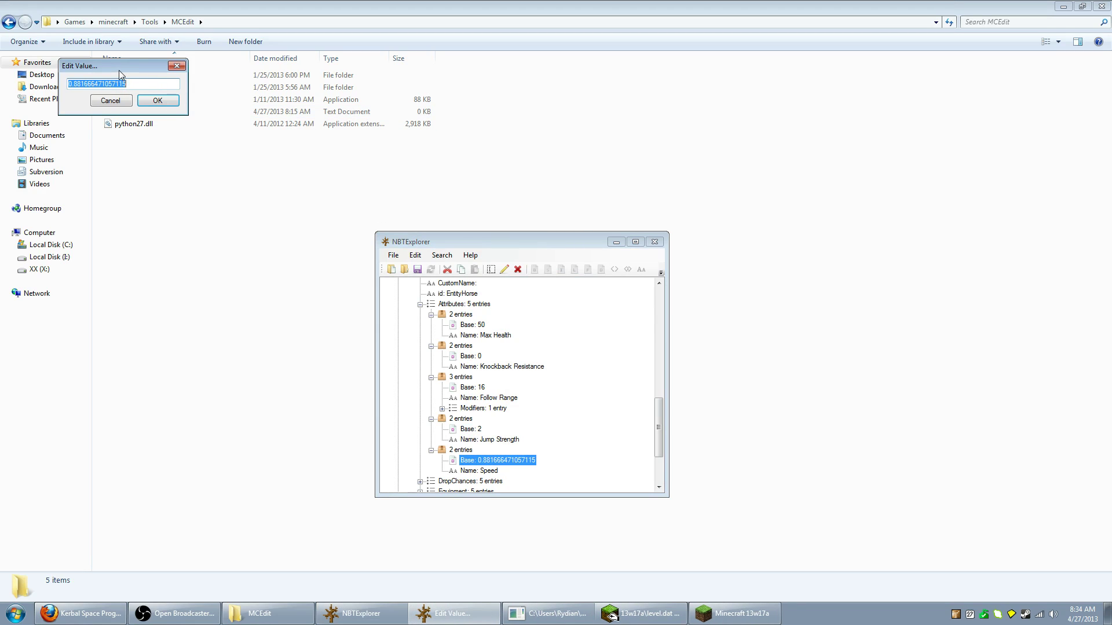
pyautogui.write('3')
pyautogui.click(586, 385)
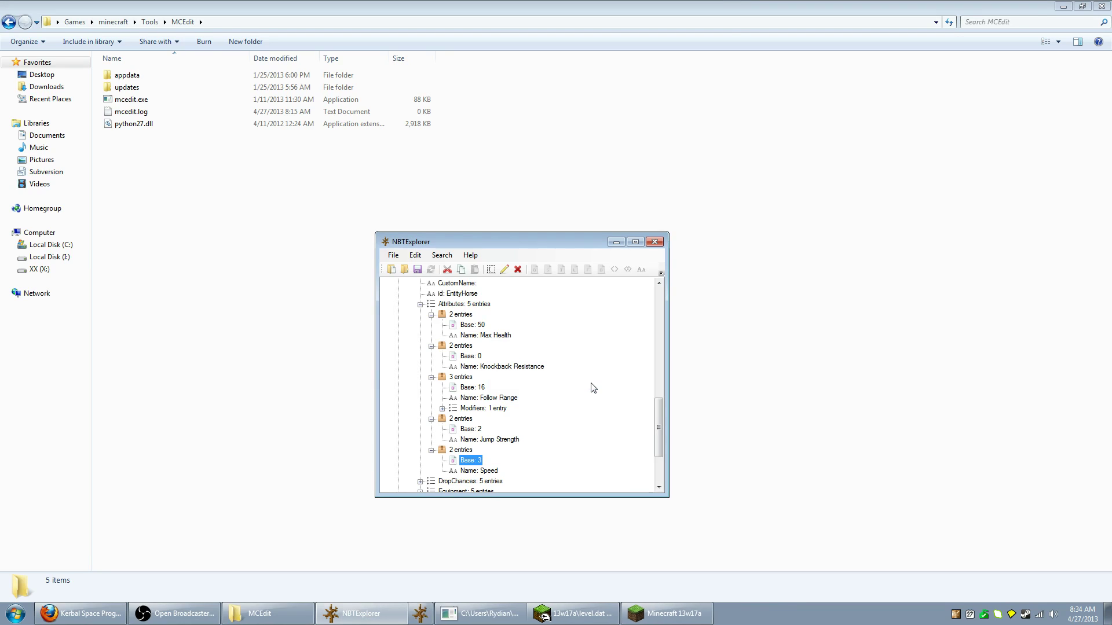
pyautogui.click(418, 270)
# Minimize NBTExplorer, switch to MCEdit and clear the selection around the original horse
pyautogui.click(615, 241)
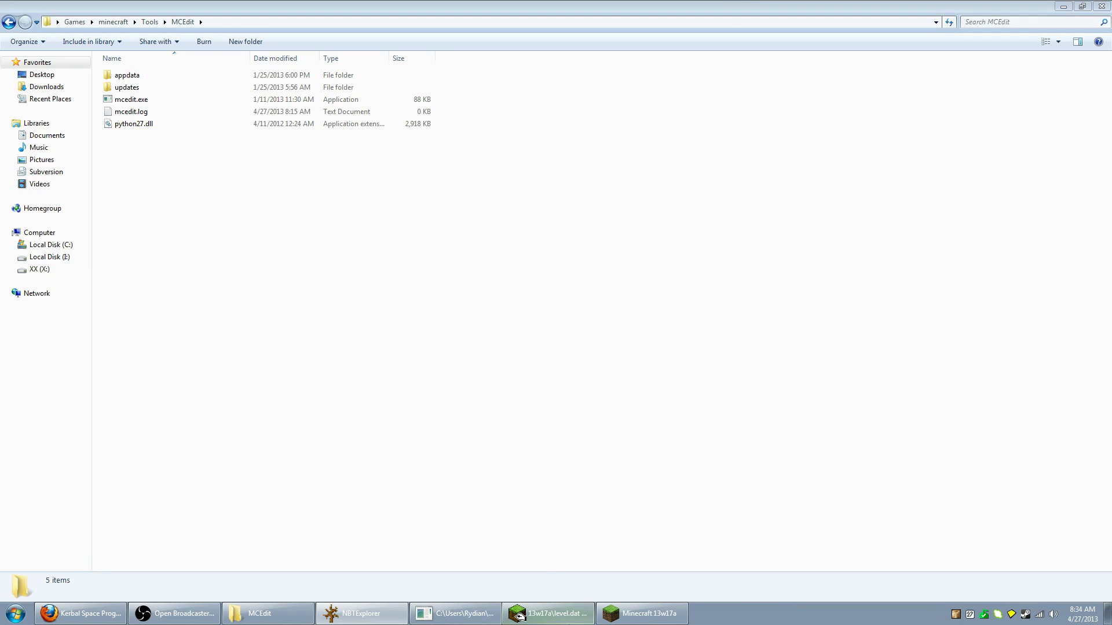
pyautogui.click(573, 615)
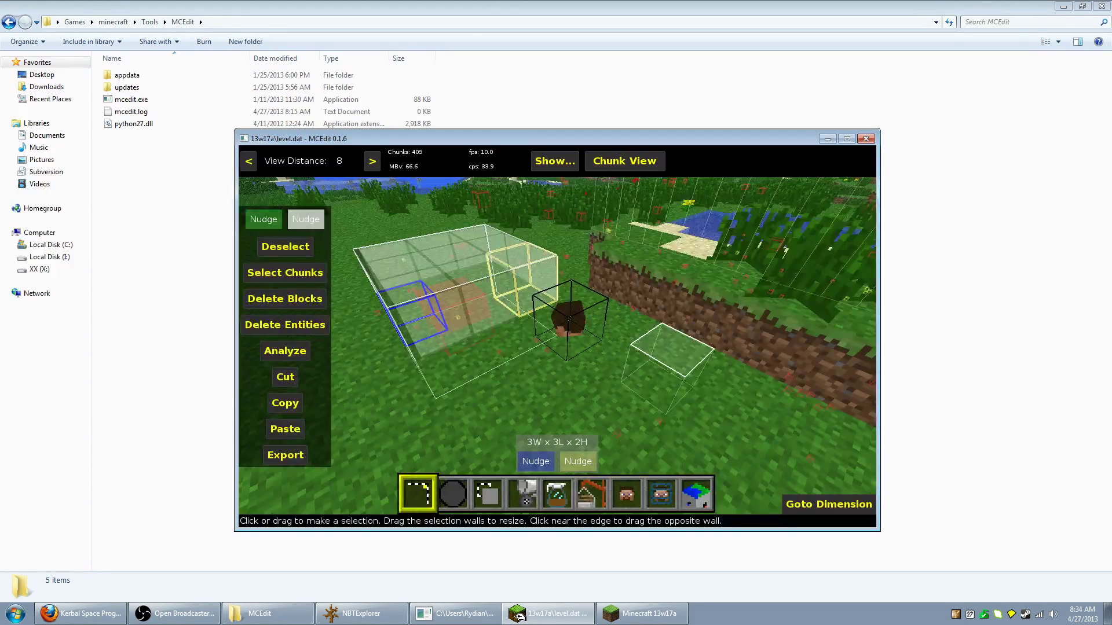
pyautogui.rightClick(674, 351)
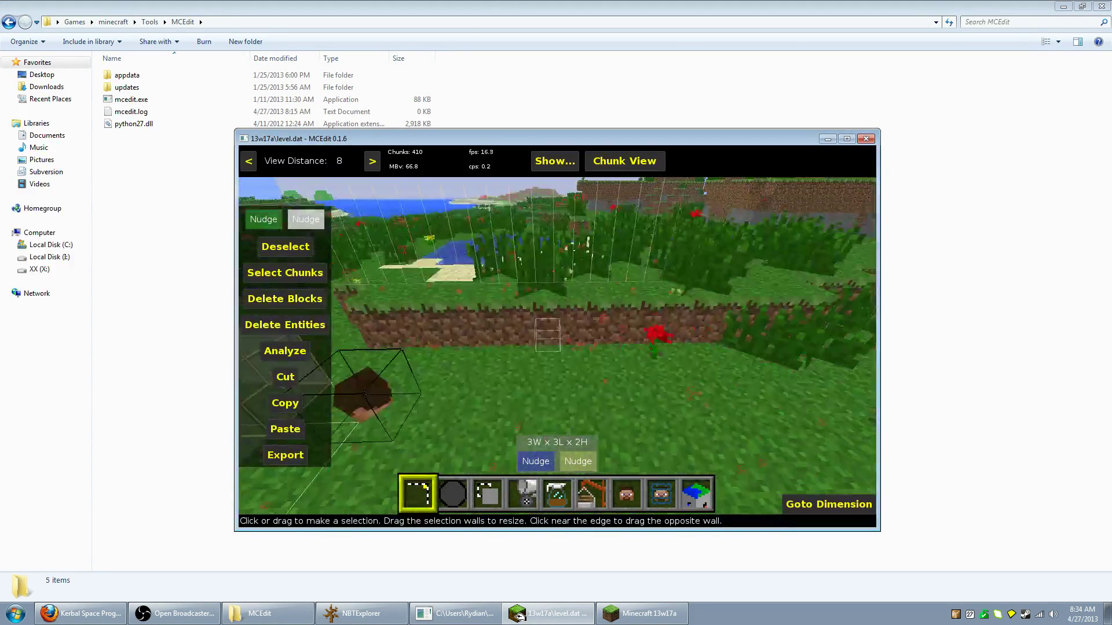
pyautogui.click(284, 247)
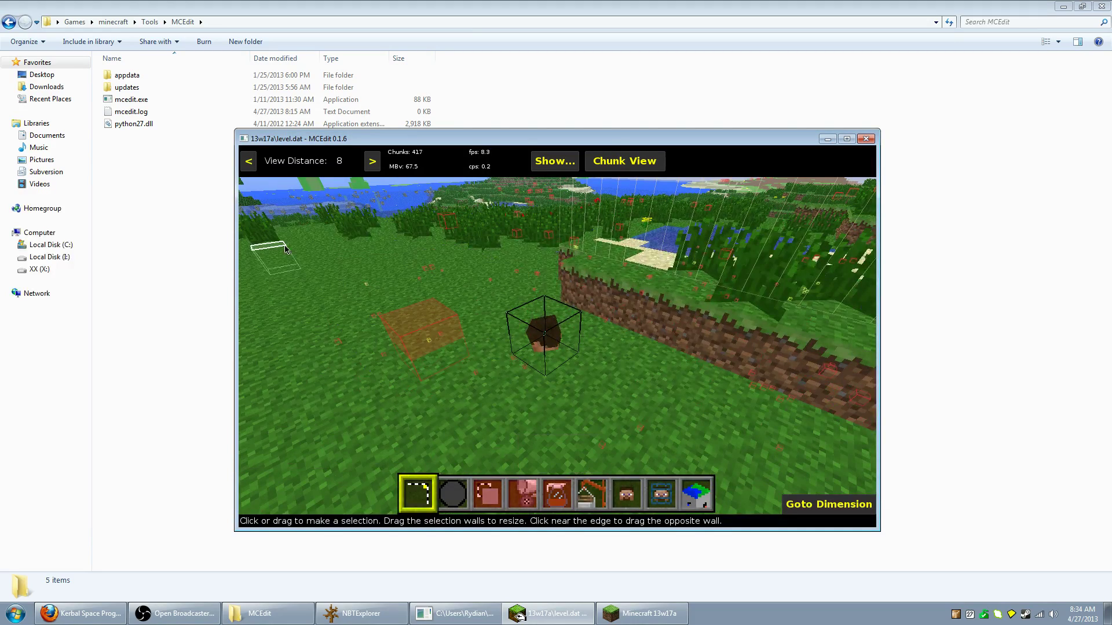
pyautogui.rightClick(586, 354)
pyautogui.press('s')
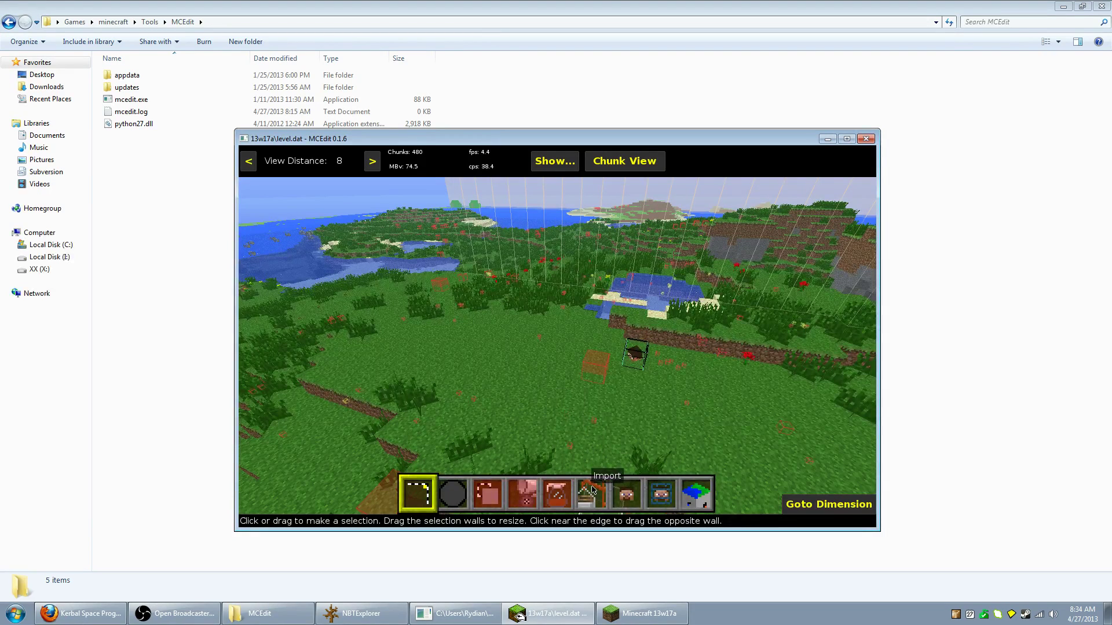
# Import horse_test.schematic and place it on the open grass a short distance from the original horse
pyautogui.click(592, 490)
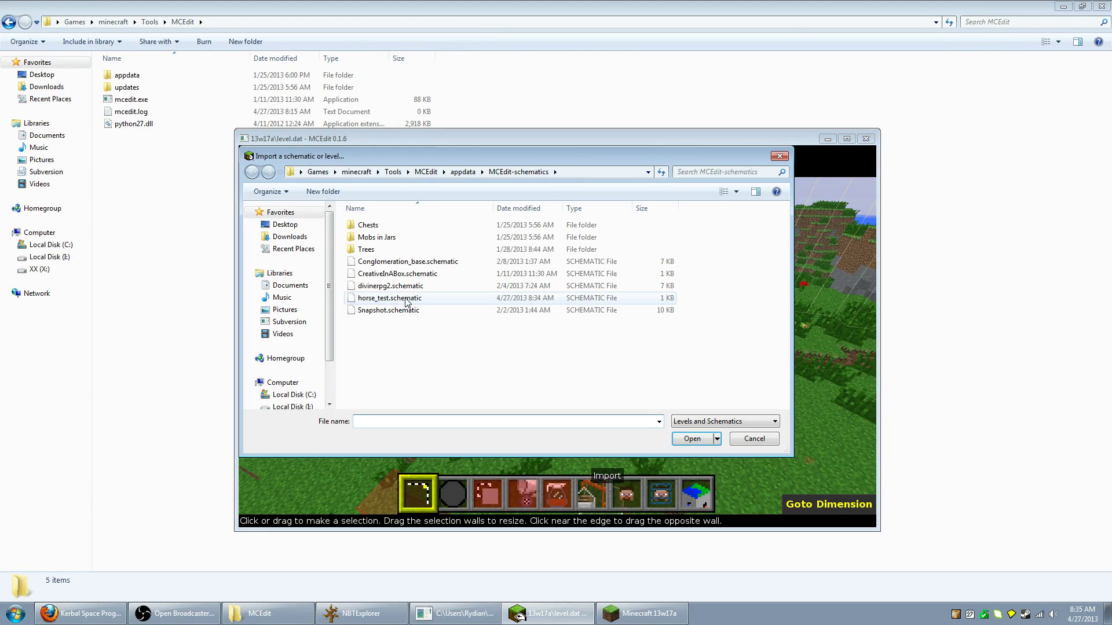
pyautogui.doubleClick(405, 298)
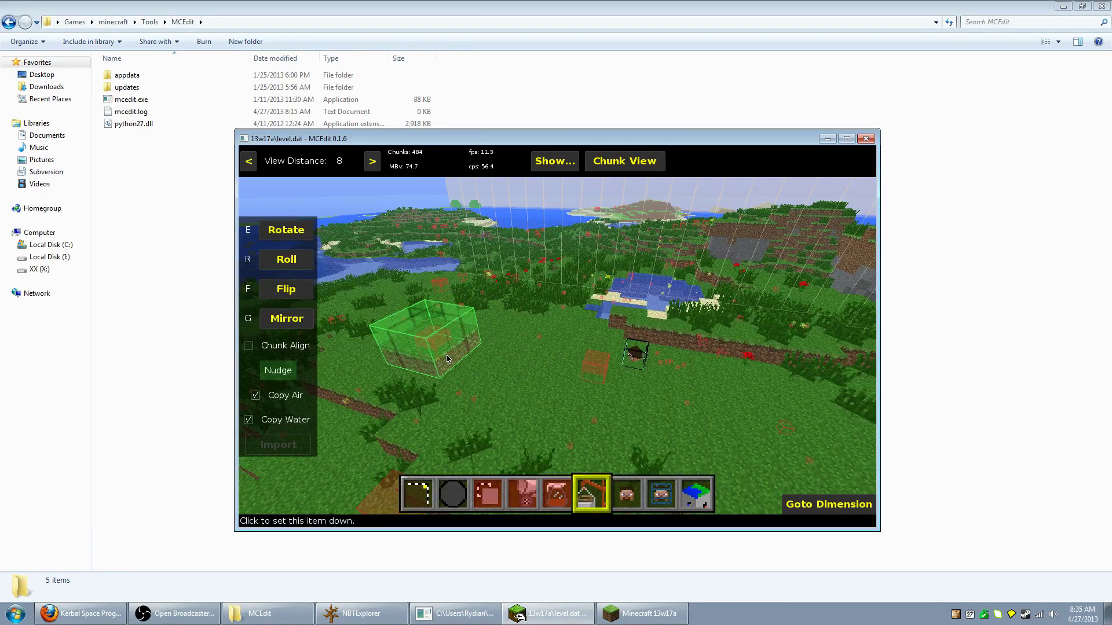
pyautogui.click(448, 360)
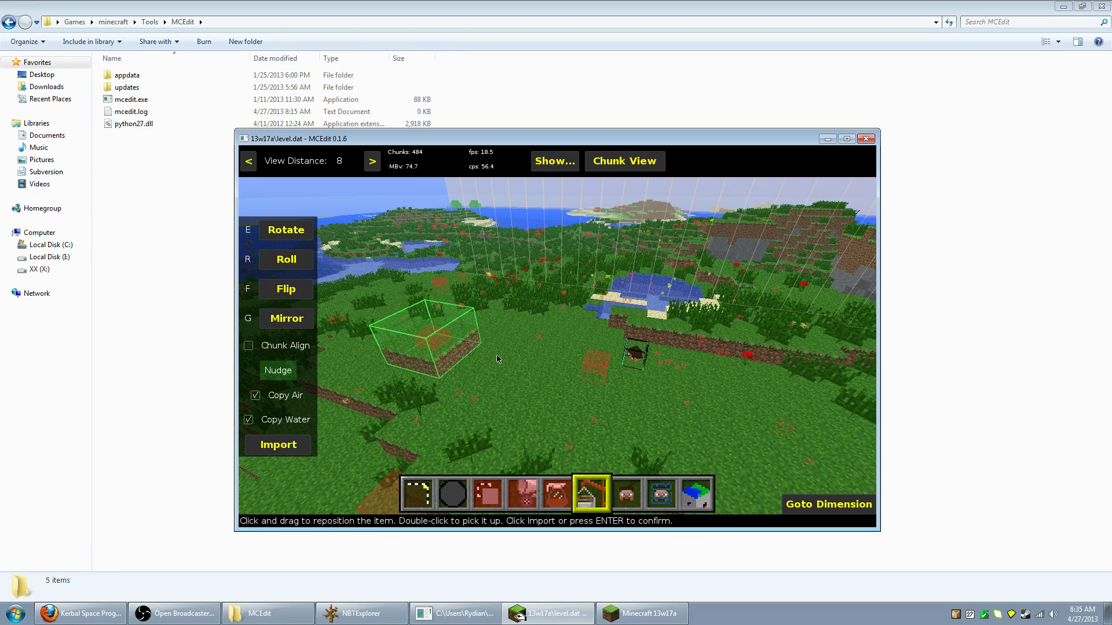
pyautogui.press('Return')
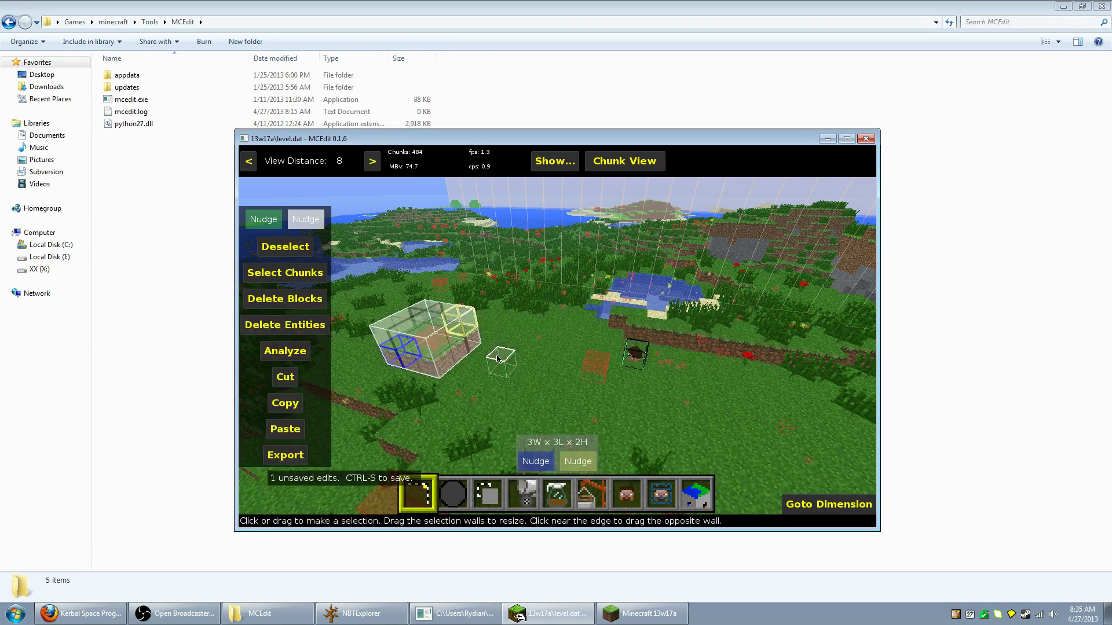
# Deselect the imported horse area and save the world
pyautogui.click(297, 253)
pyautogui.rightClick(500, 388)
pyautogui.press('a')
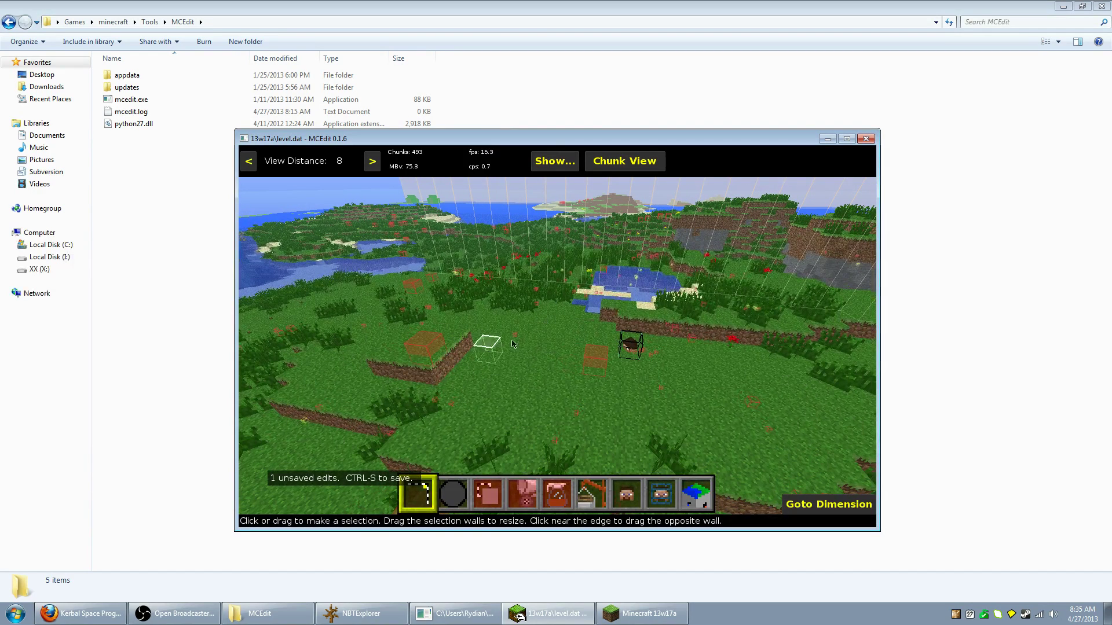
pyautogui.press('Escape')
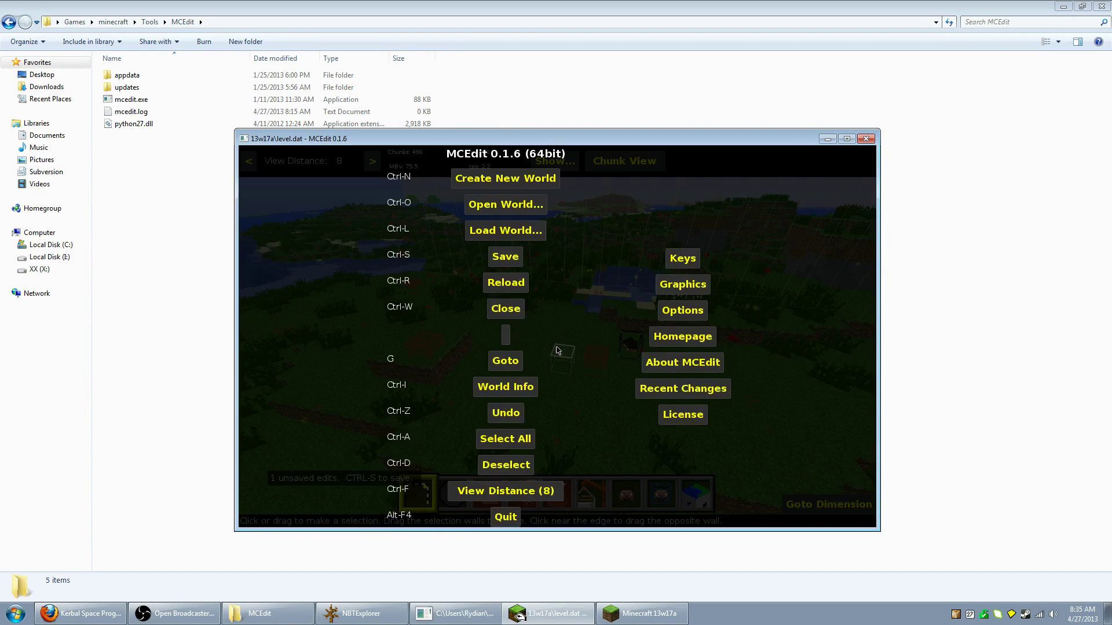
pyautogui.click(506, 257)
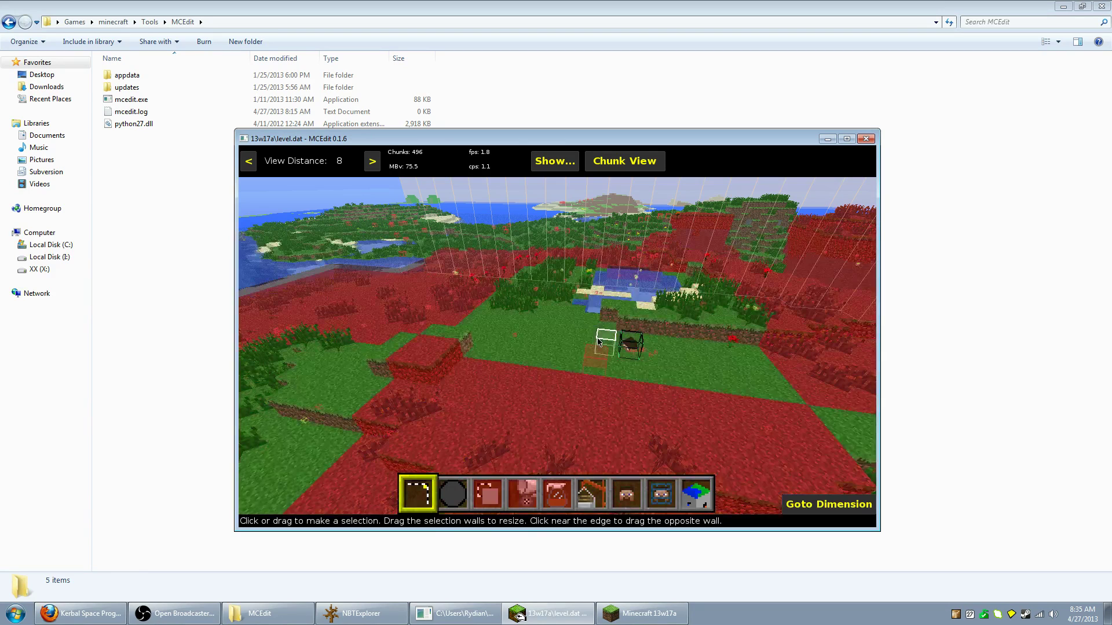
# Close the world in MCEdit and minimize the program
pyautogui.press('Escape')
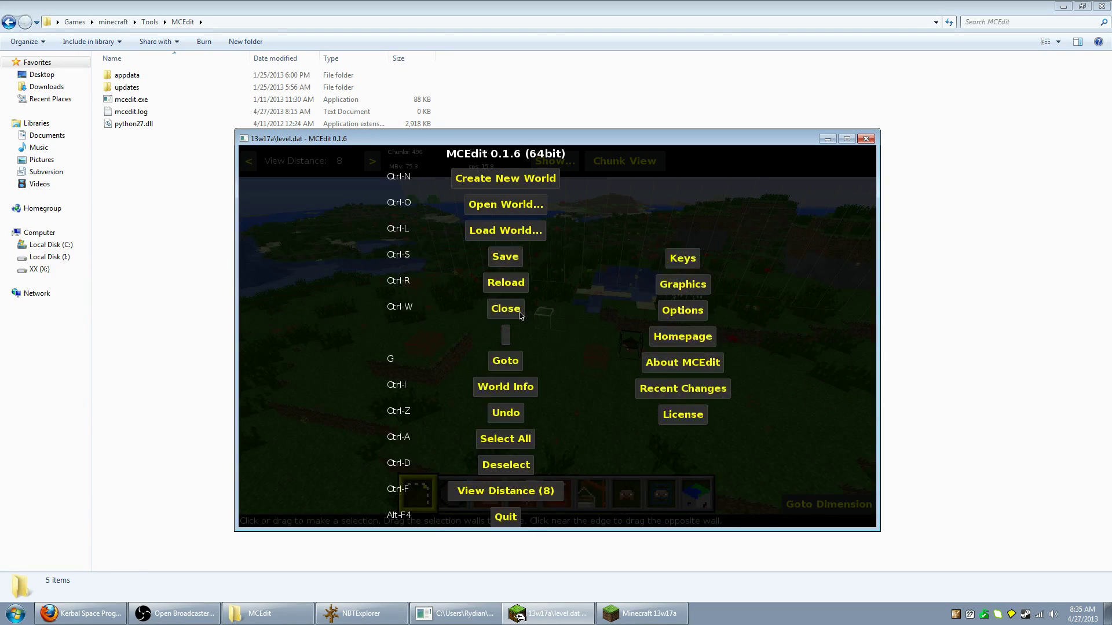
pyautogui.click(515, 311)
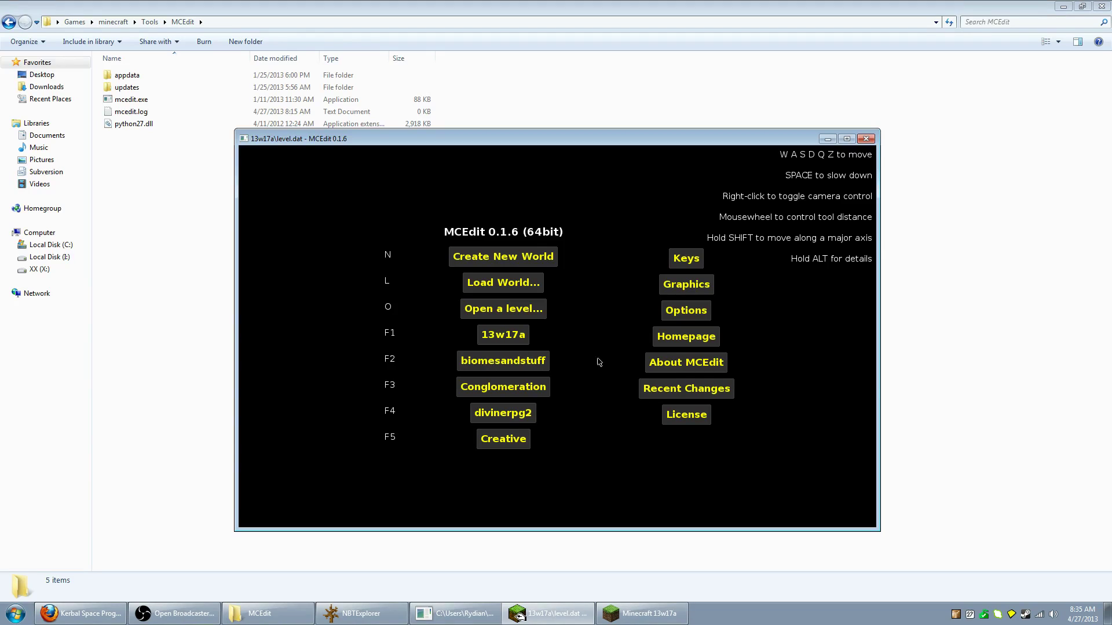
pyautogui.click(826, 140)
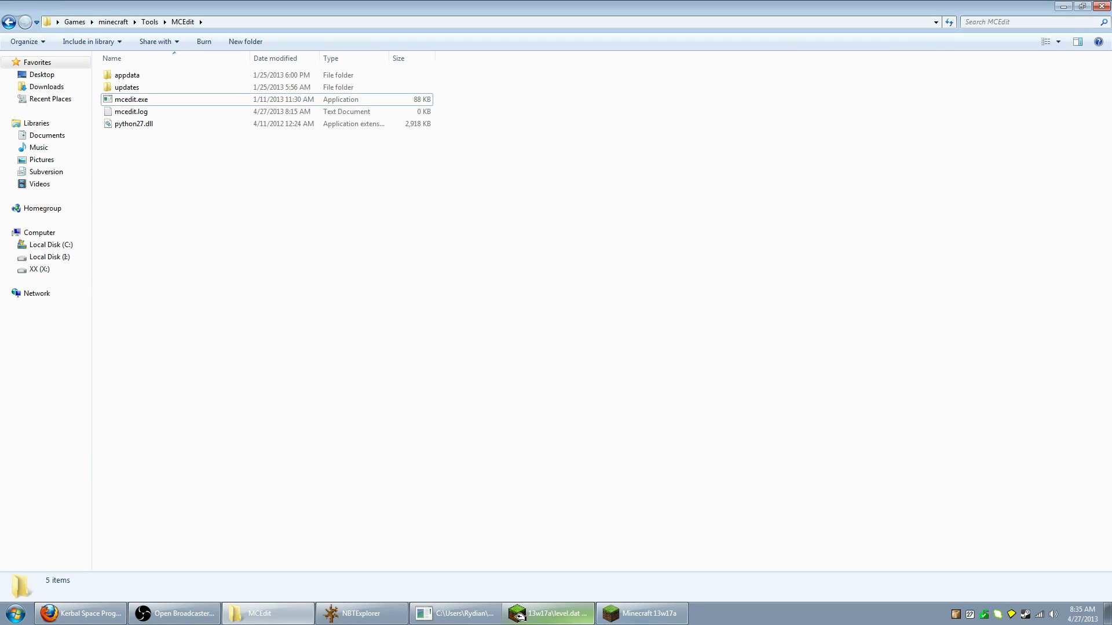
# Switch to Minecraft 13w17a and load the edited singleplayer world
pyautogui.click(643, 613)
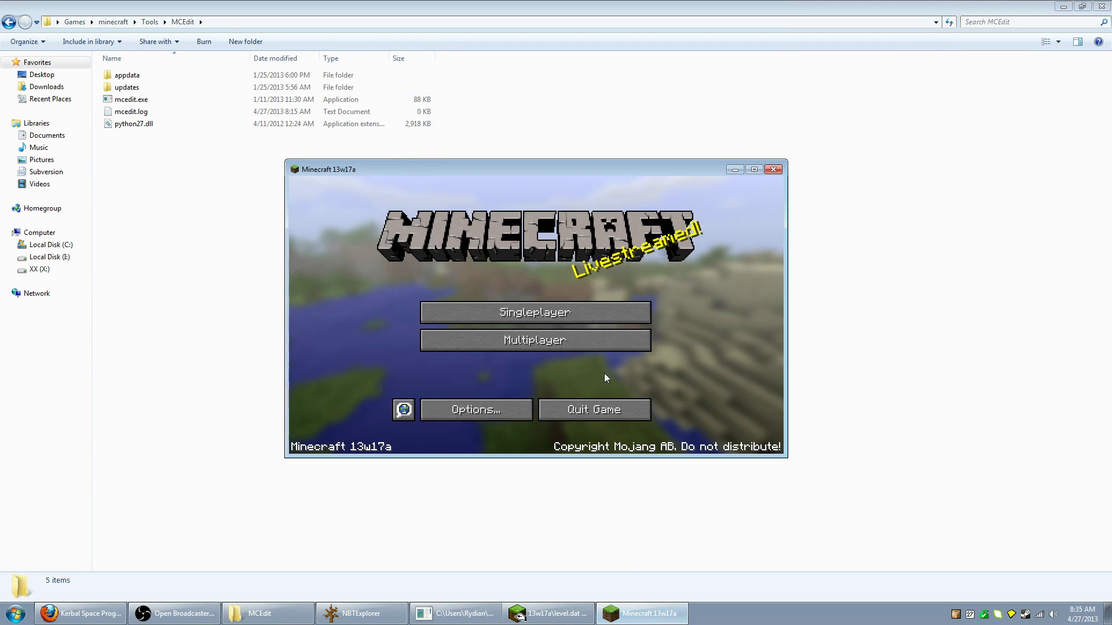
pyautogui.click(602, 311)
pyautogui.doubleClick(523, 243)
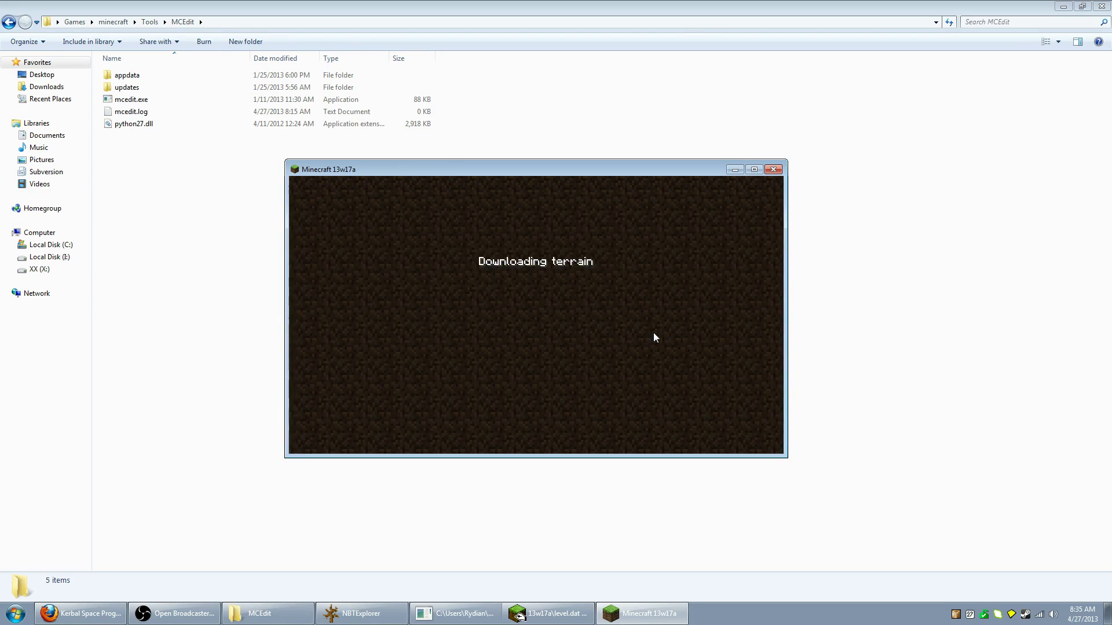
# Walk to the imported horse on the raised grass platform and mount it
pyautogui.press('w')
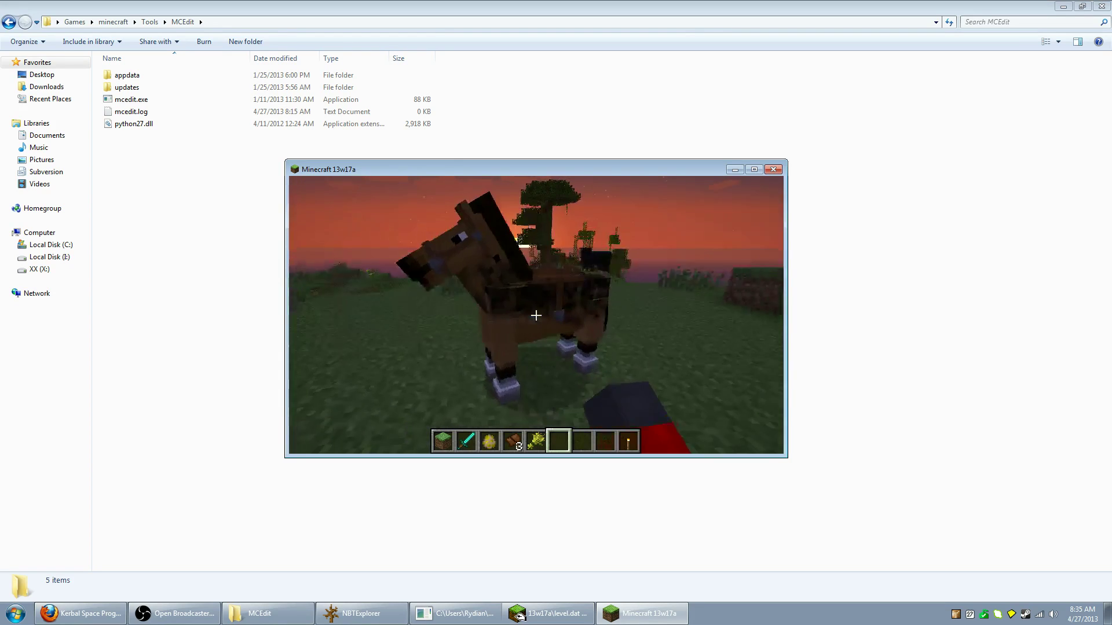
pyautogui.press('w')
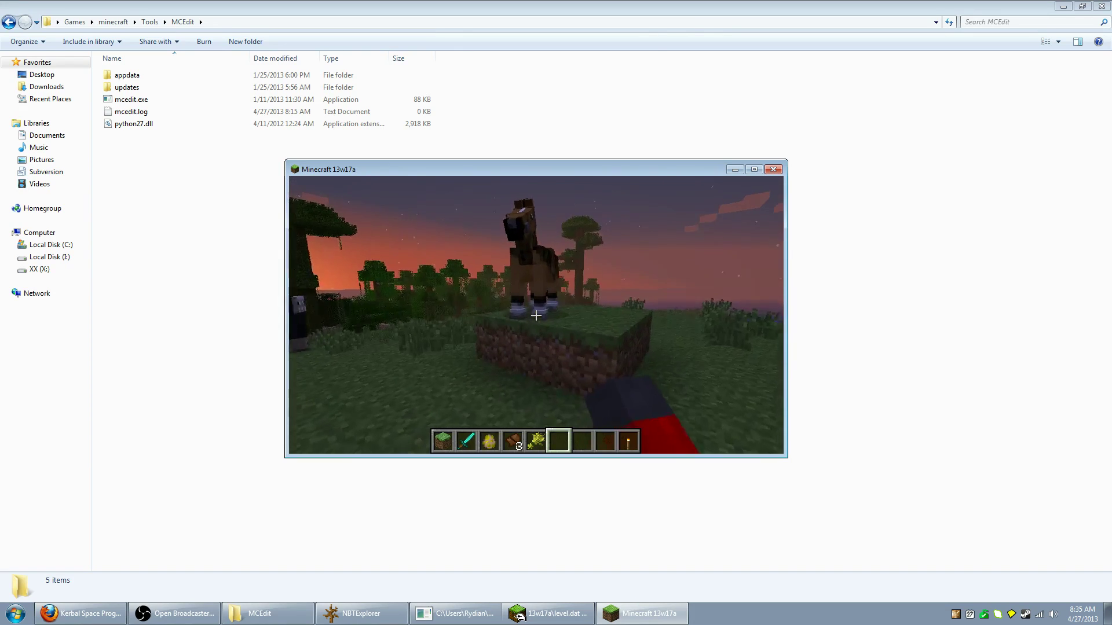
pyautogui.rightClick(535, 316)
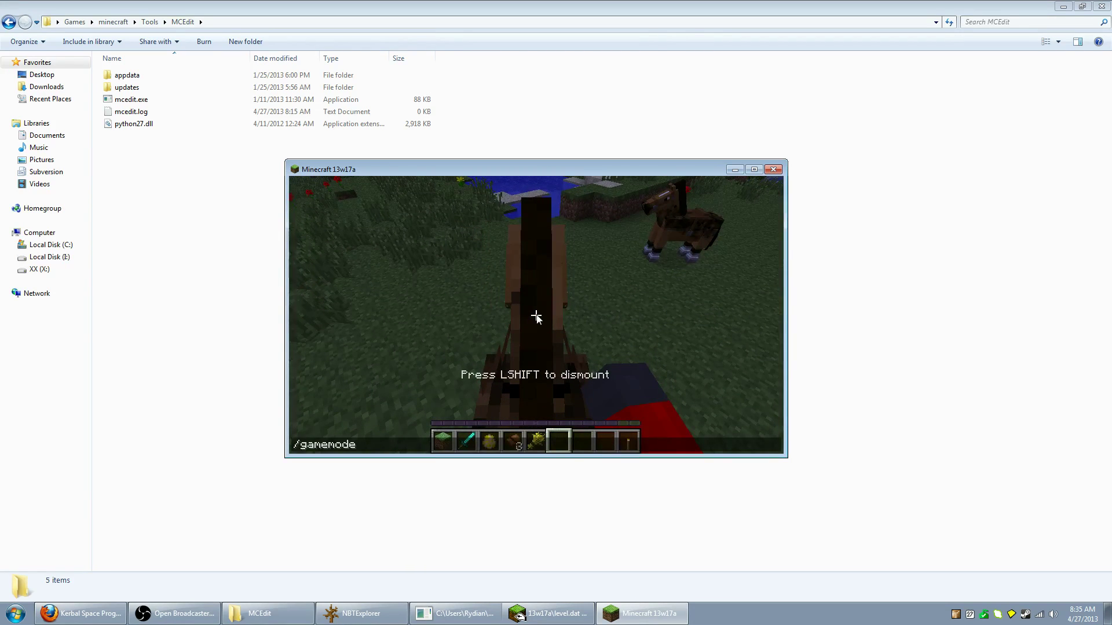
# Change the game mode to survival and set the world time to 0 with commands while mounted on the horse
pyautogui.press('Return')
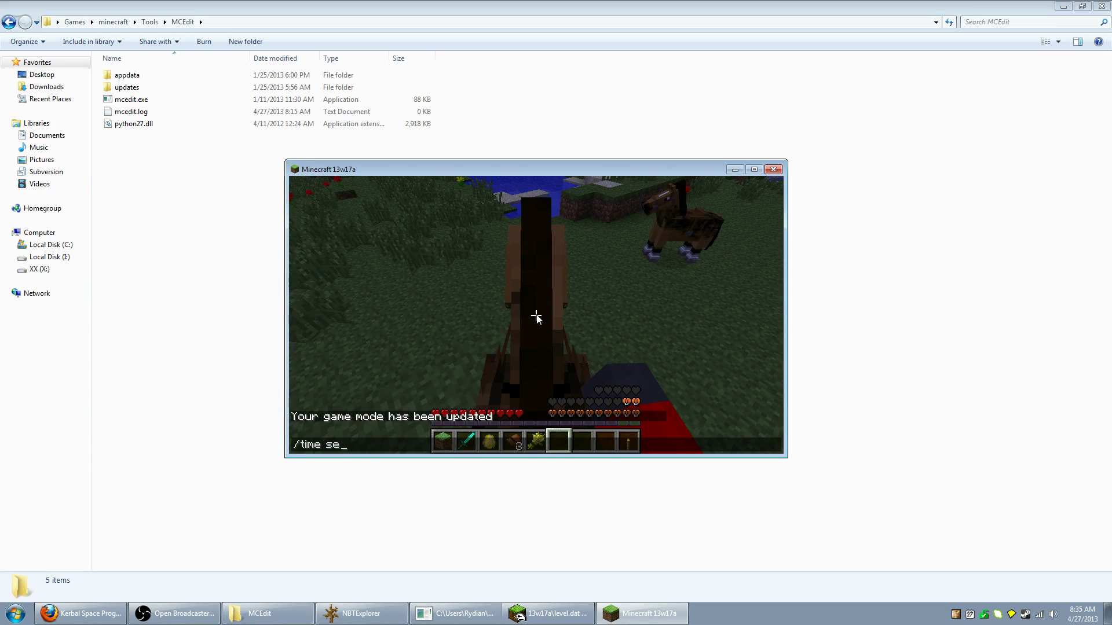
pyautogui.press('w')
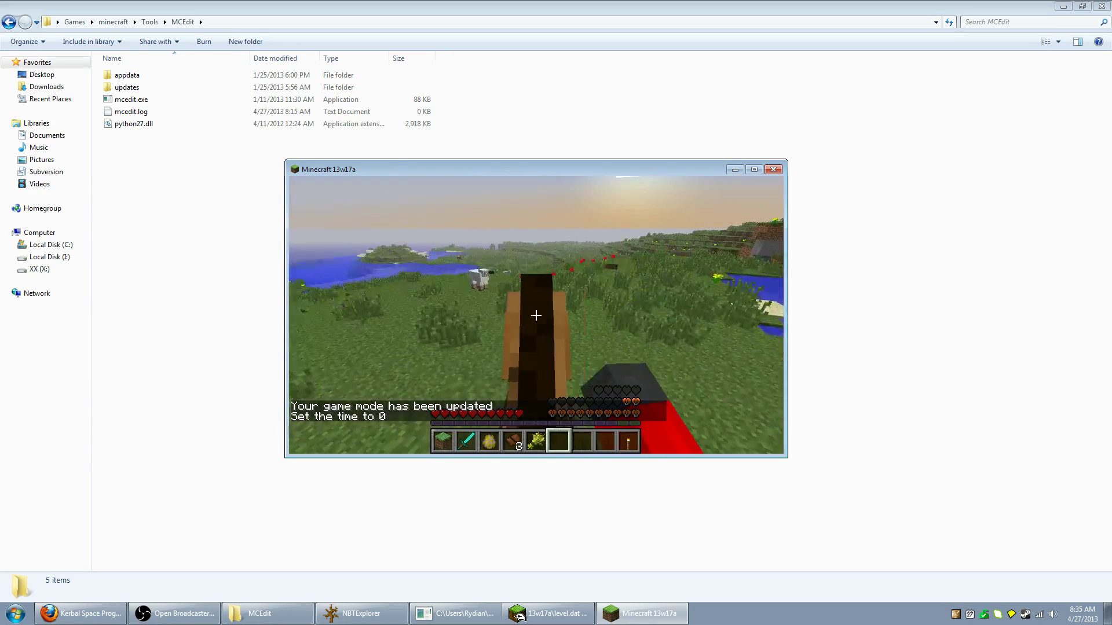
pyautogui.press('F1')
pyautogui.press('F1')
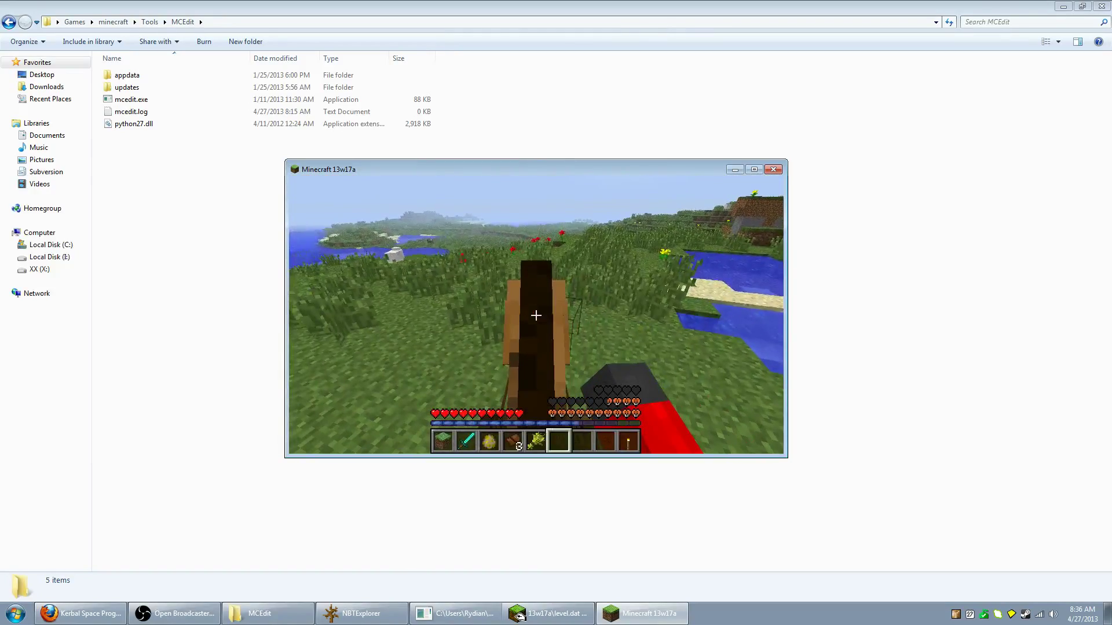
# Switch to third-person view and make the mounted horse perform high jumps across the grassland to test its edited jump strength
pyautogui.press('F5')
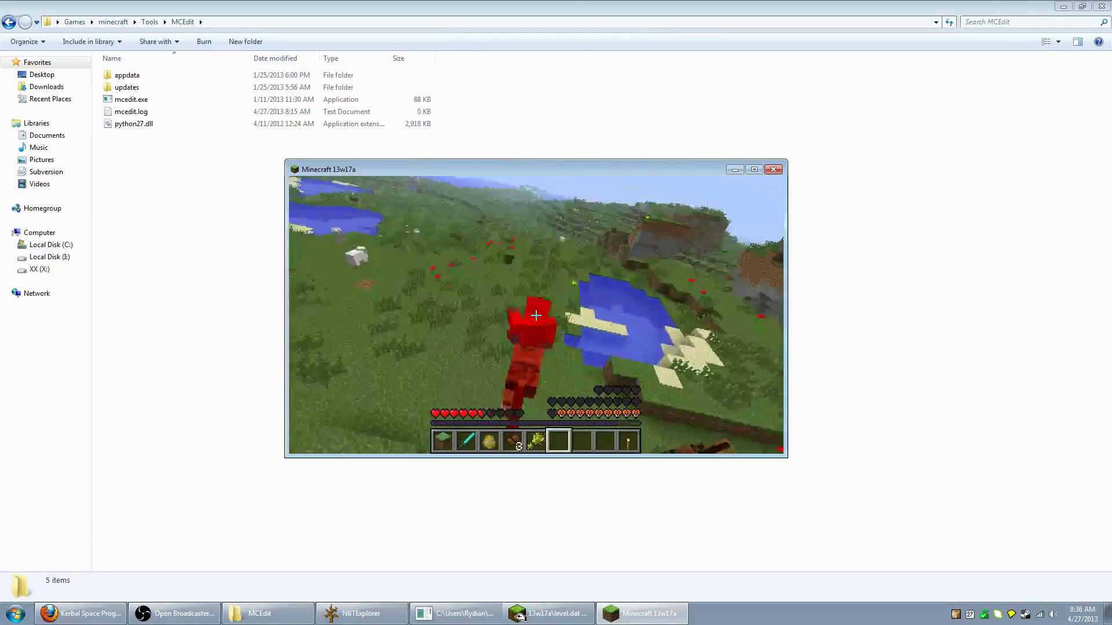
pyautogui.press('space')
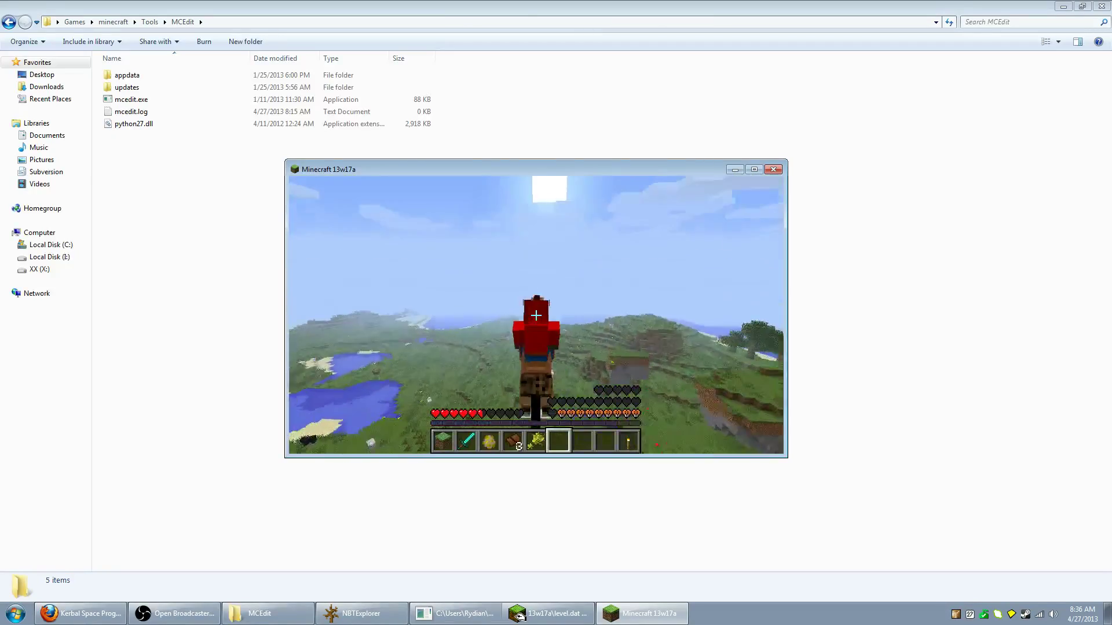
pyautogui.press('space')
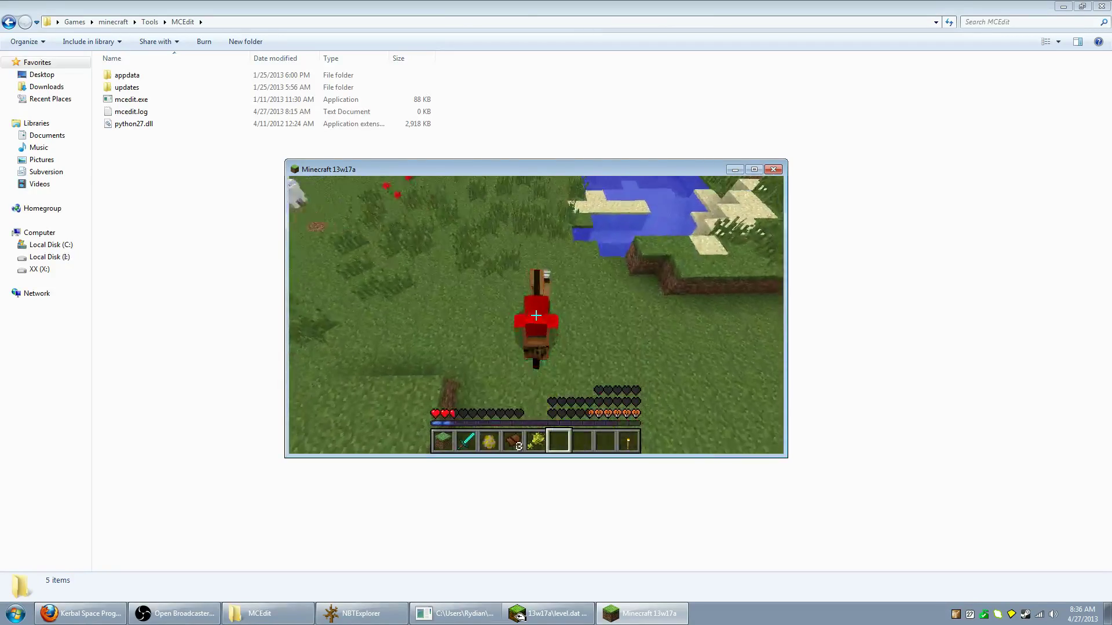